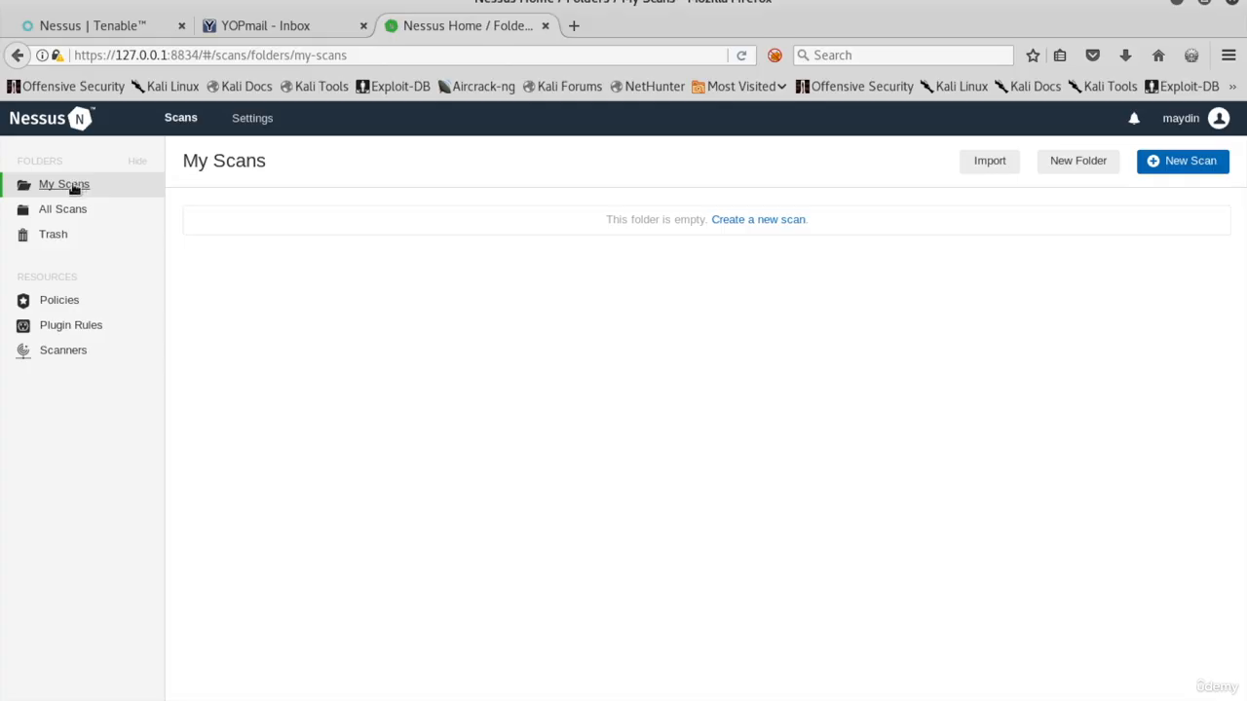
# Create a new scan based on the user-defined myPolicy template.
pyautogui.click(1183, 161)
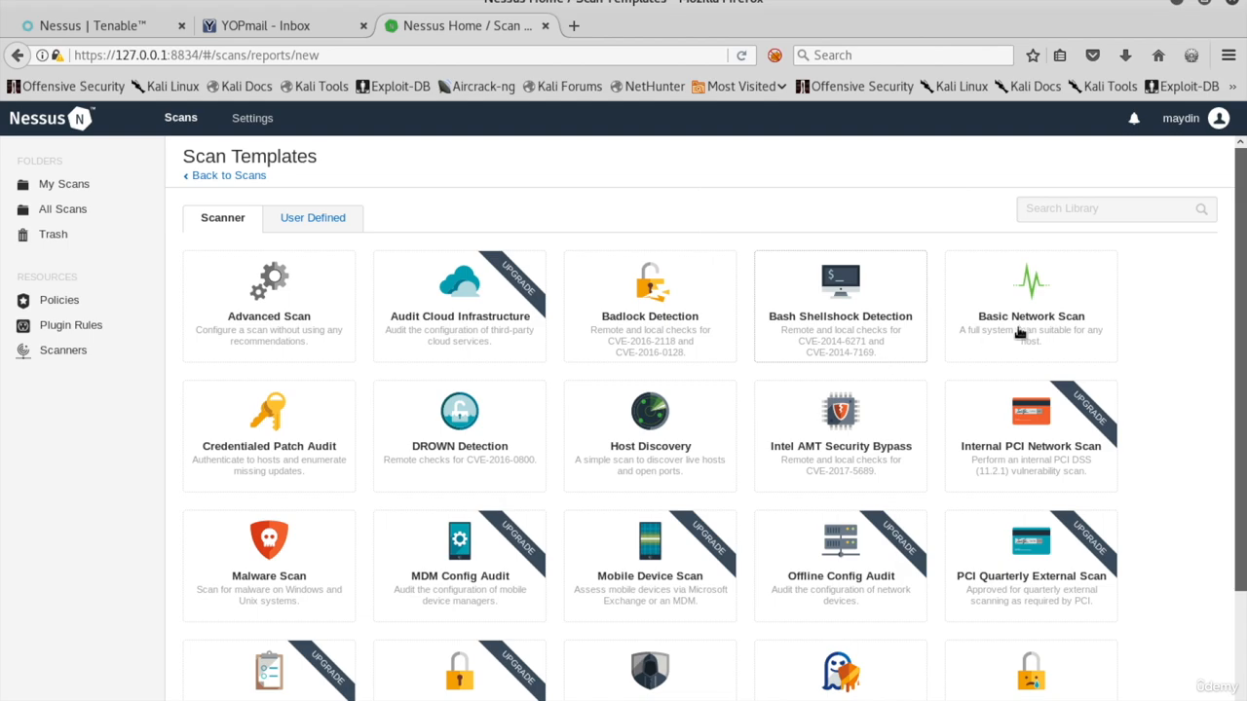
pyautogui.click(1039, 462)
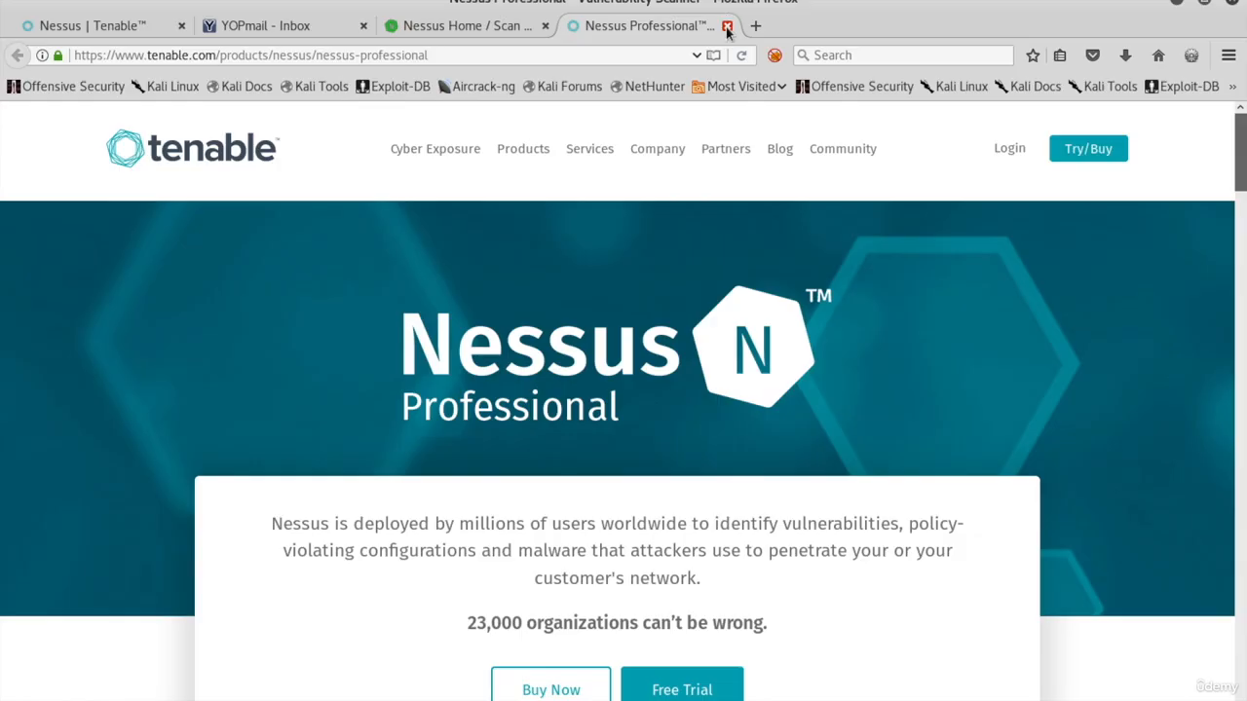
pyautogui.click(727, 25)
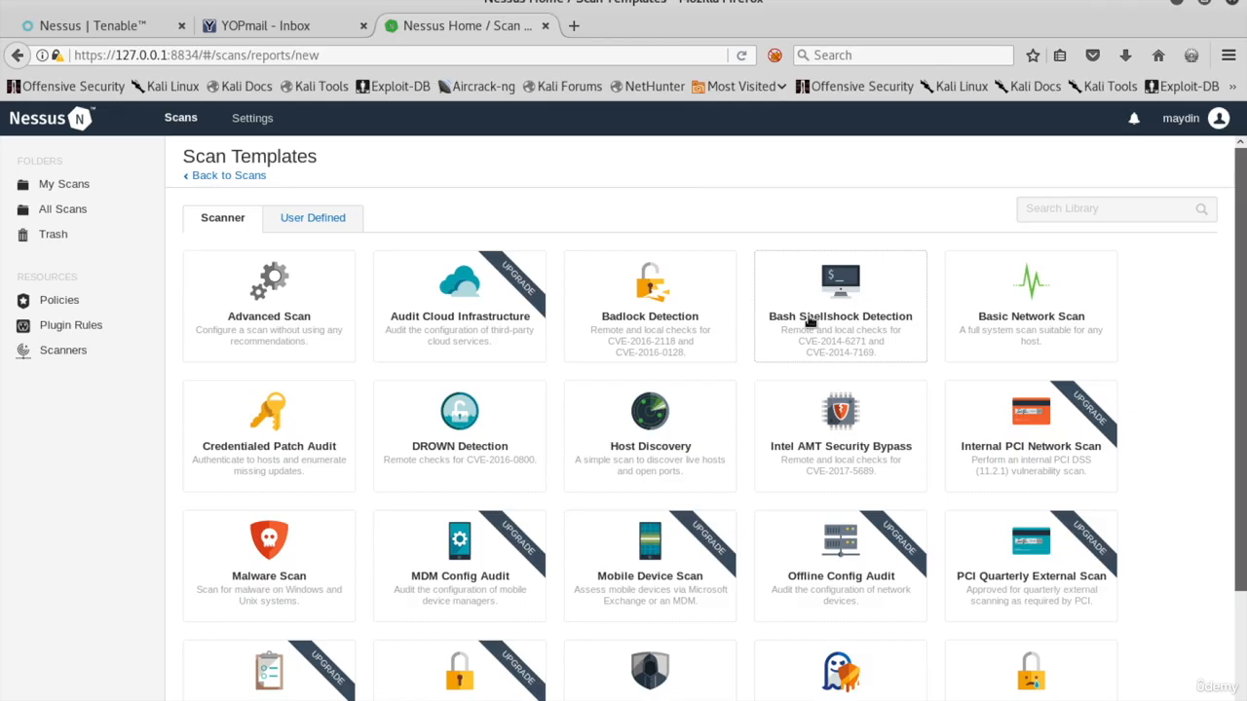
pyautogui.click(298, 224)
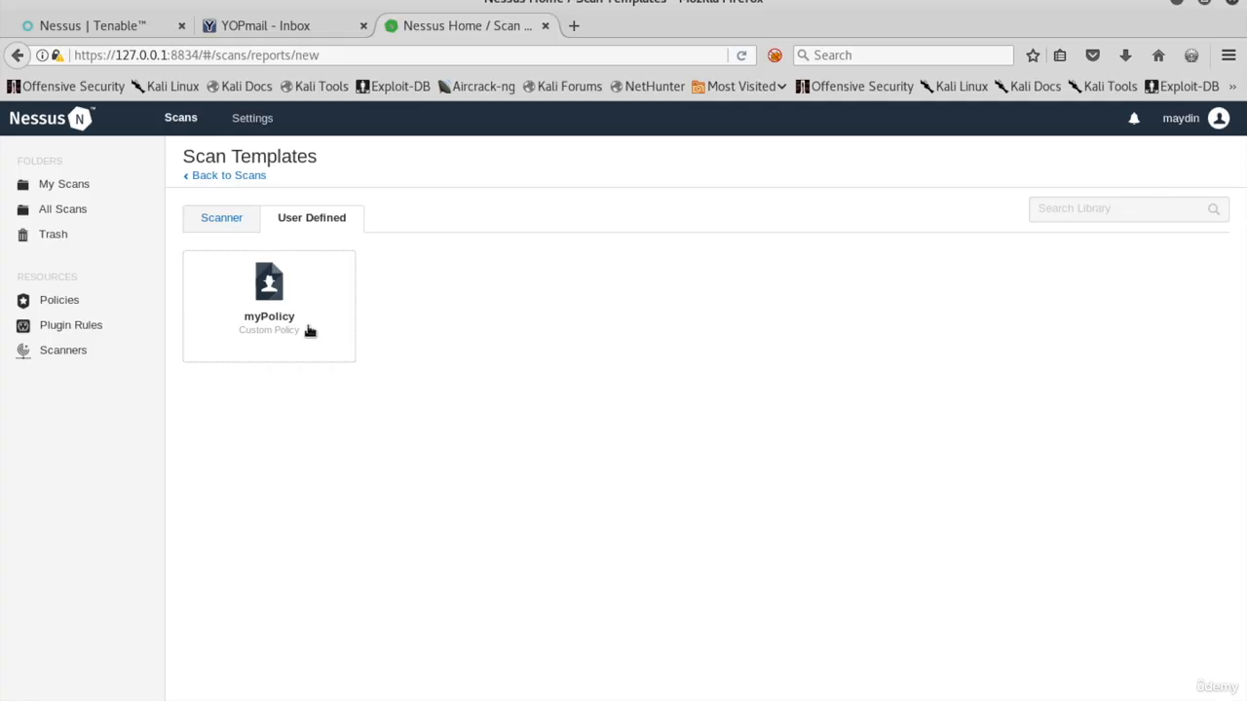
pyautogui.click(309, 331)
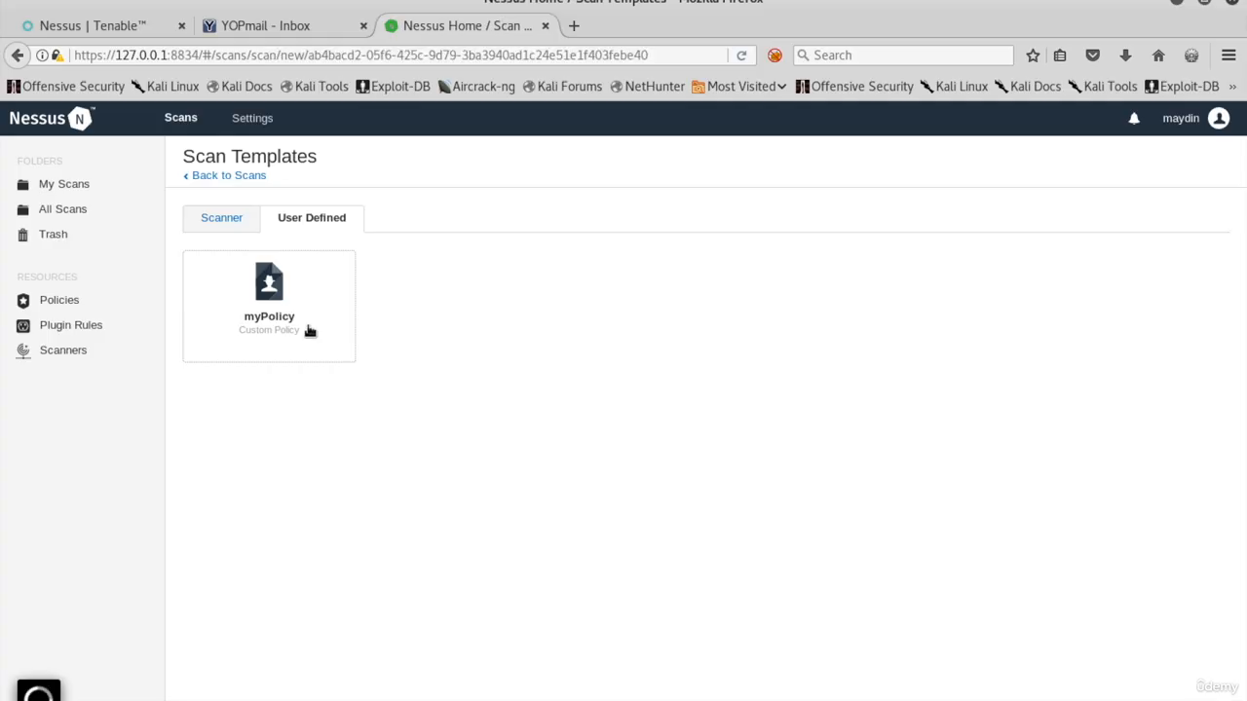
# Name the scan myScan and give it the description "The First One".
pyautogui.click(587, 285)
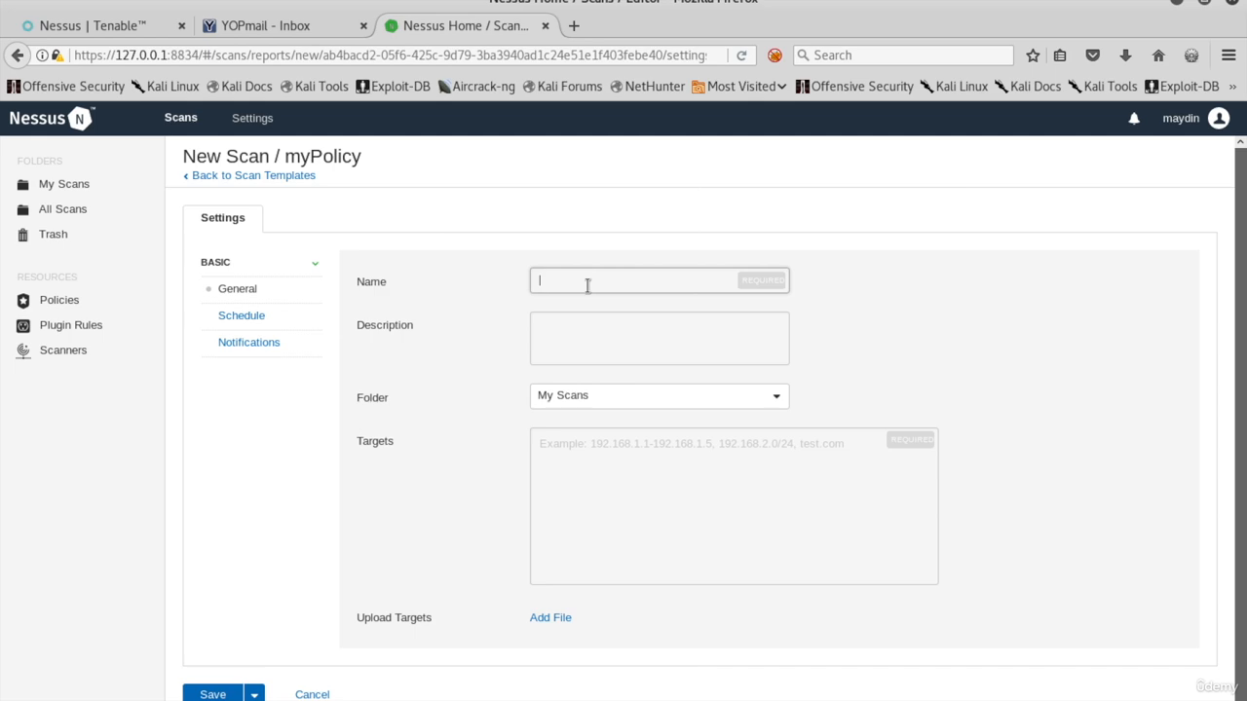
pyautogui.write('myScan')
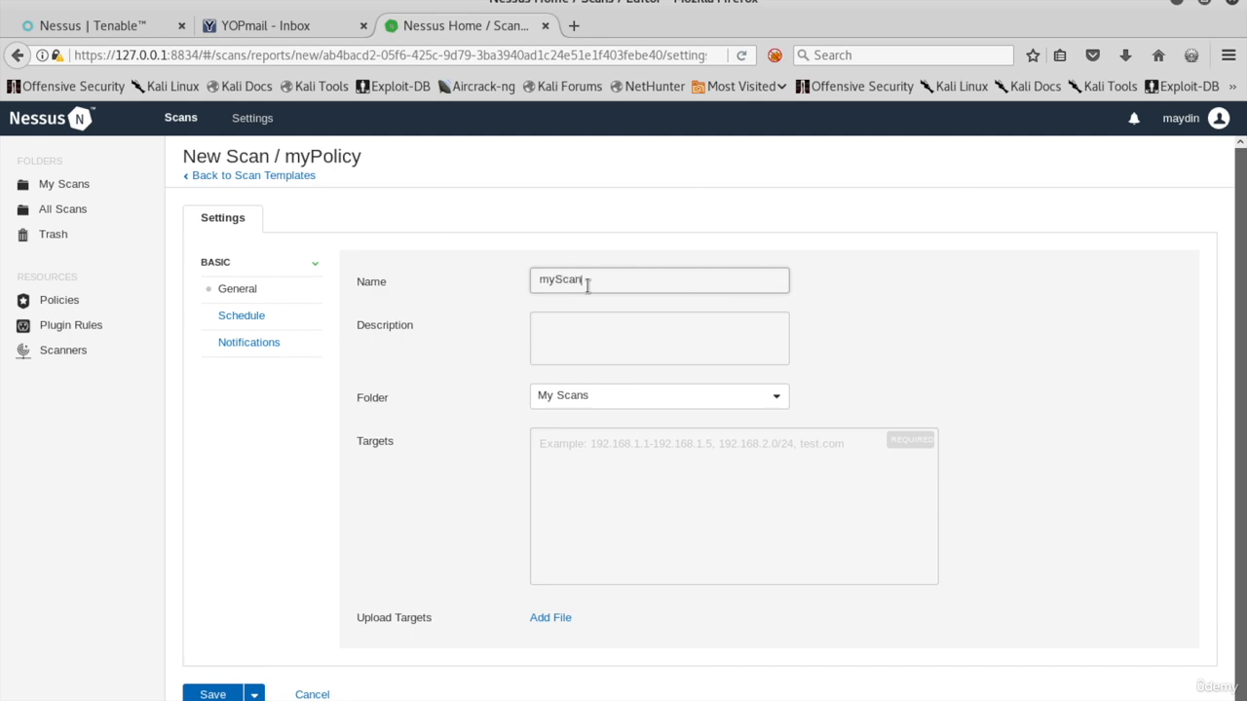
pyautogui.press('Tab')
pyautogui.write('Th')
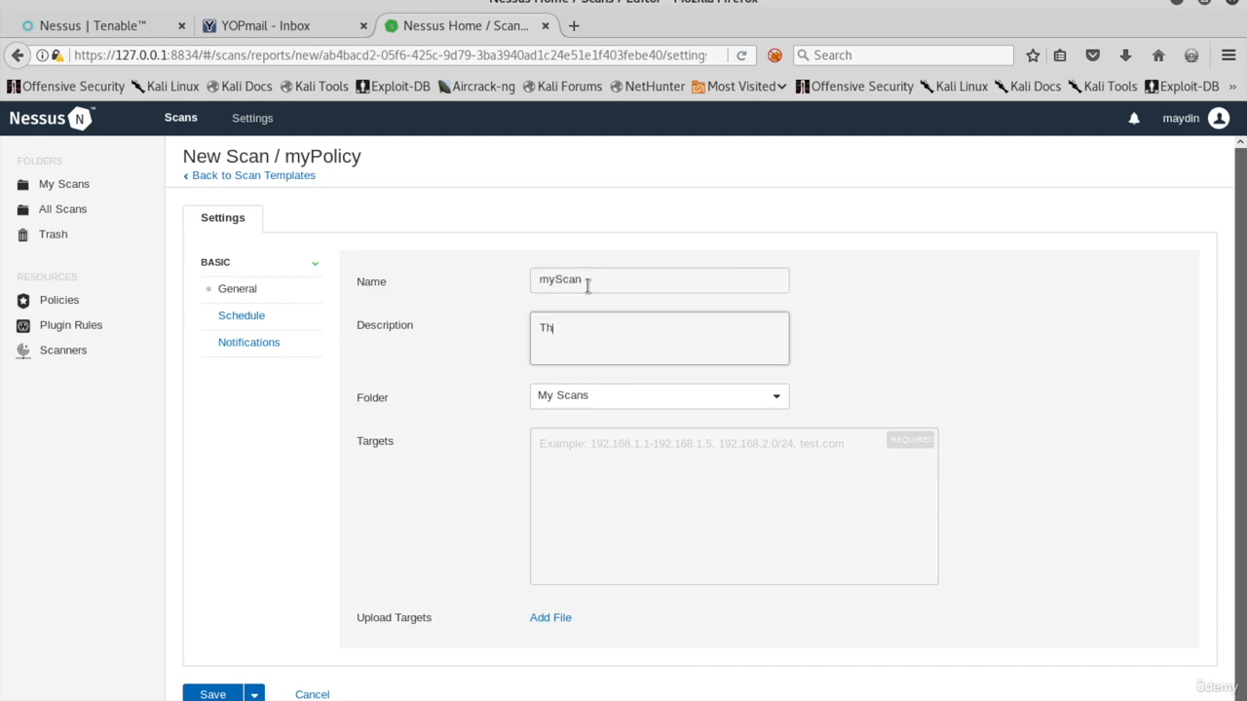
pyautogui.write('e First One')
pyautogui.press('Tab')
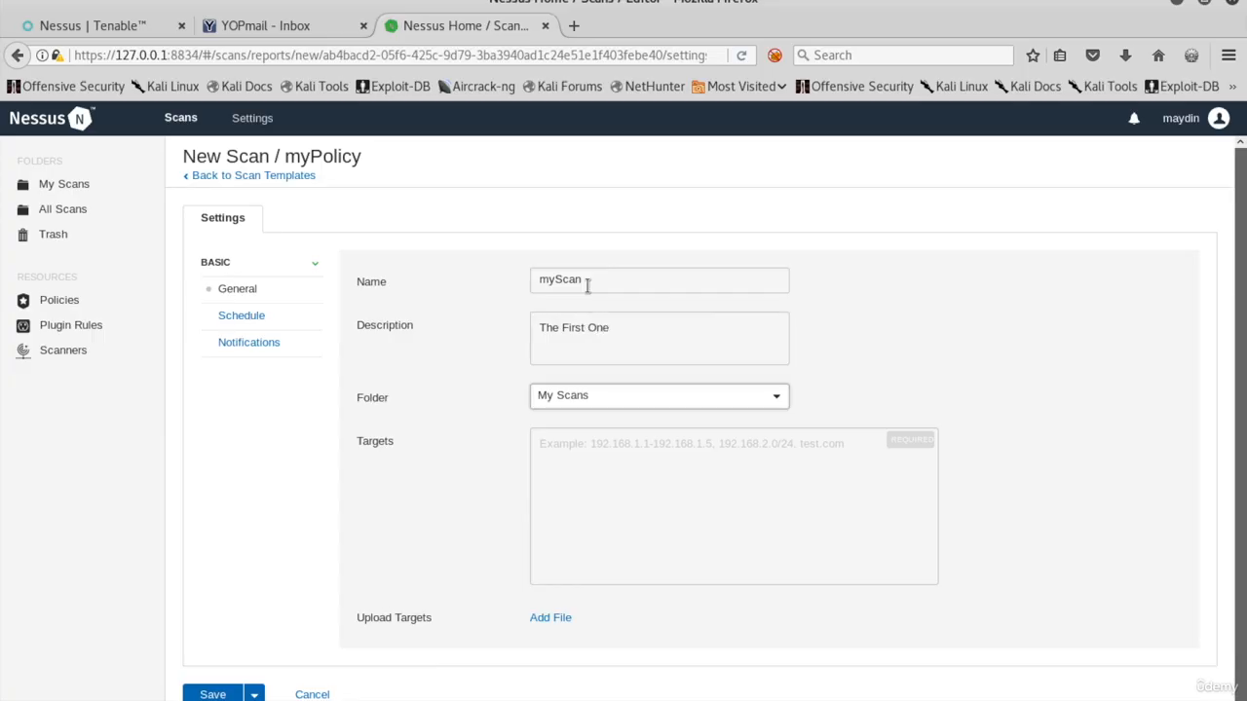
# Enter 172.16.99.139 and 172.16.99.206 as the scan targets on separate lines and launch the scan.
pyautogui.click(691, 403)
pyautogui.click(694, 408)
pyautogui.click(684, 458)
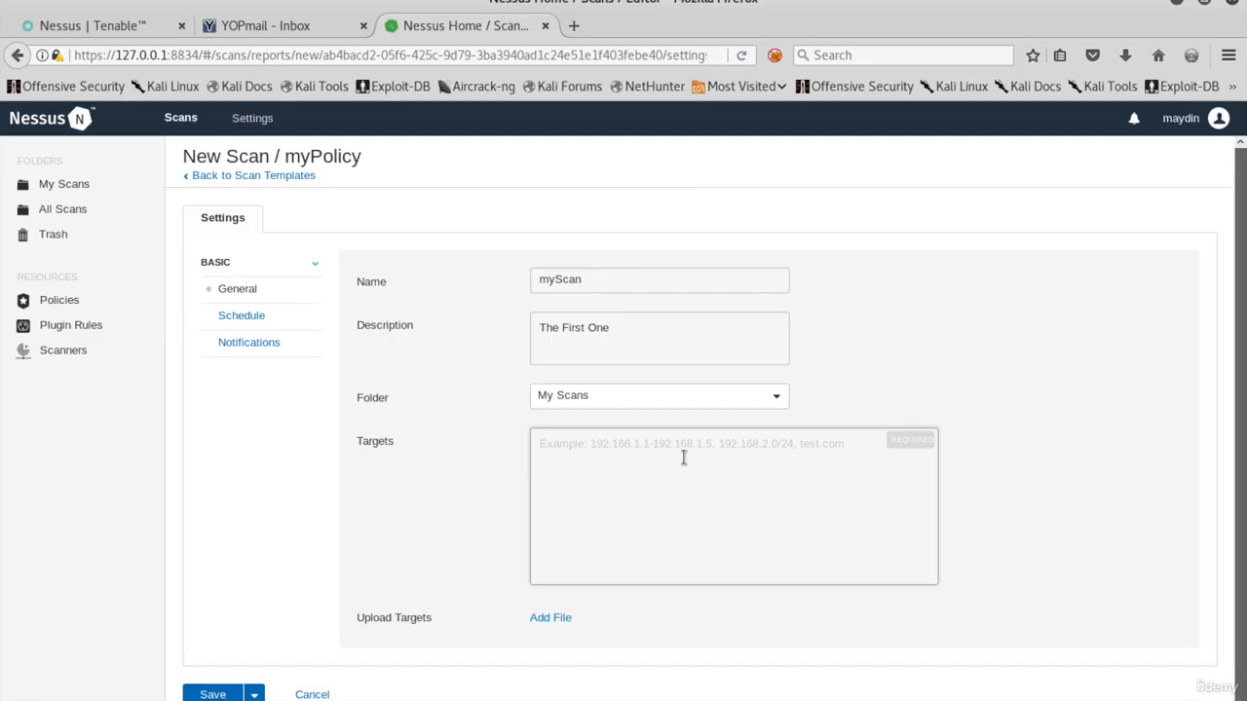
pyautogui.write('1')
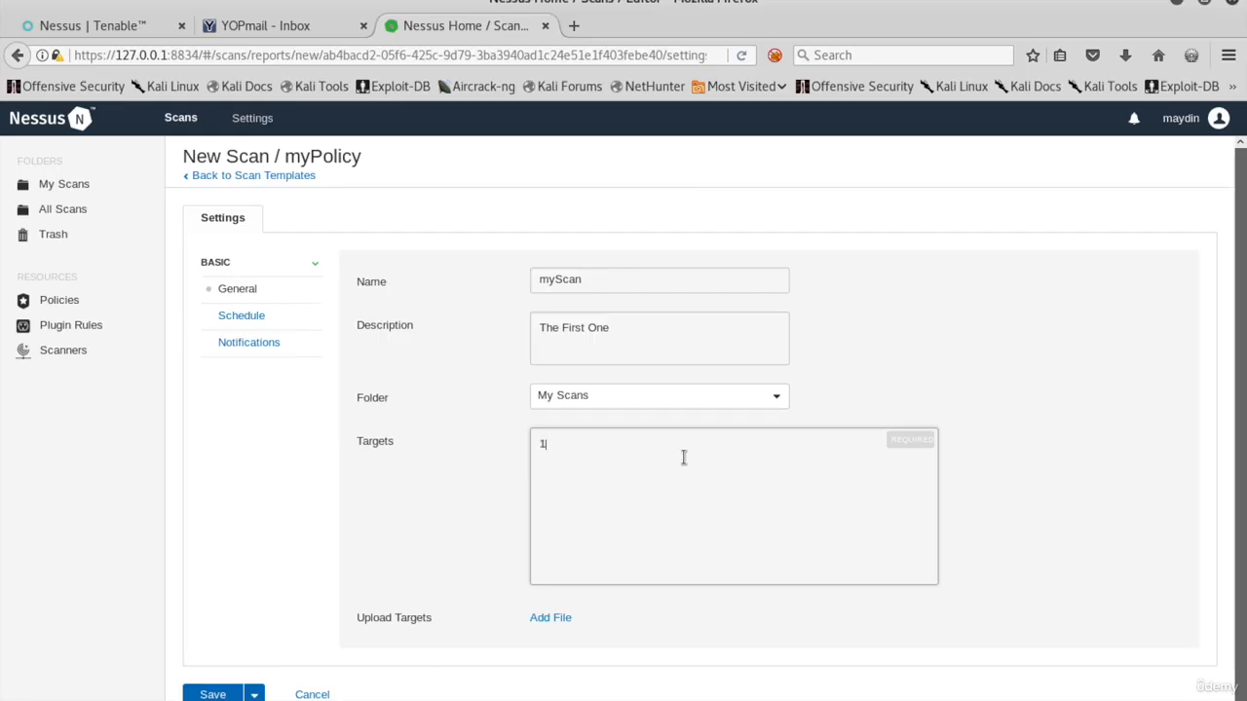
pyautogui.write('72.16.99.')
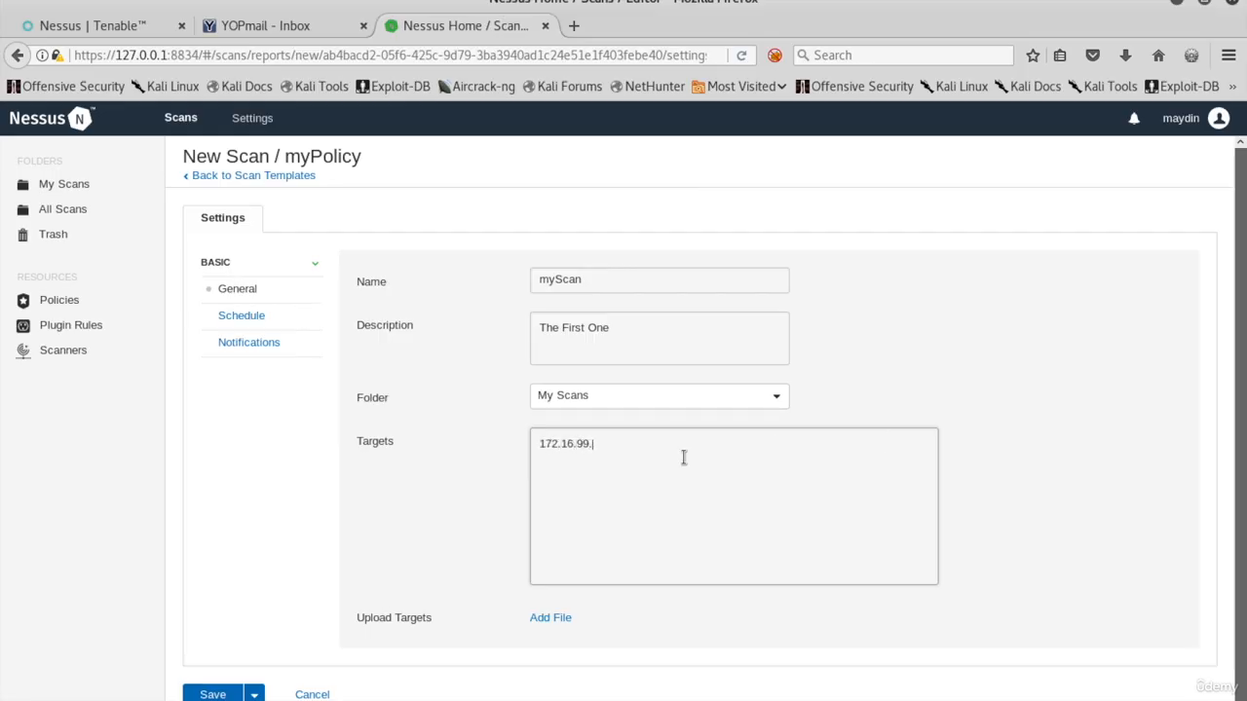
pyautogui.write('139 ')
pyautogui.write('172.16.99.')
pyautogui.write('206')
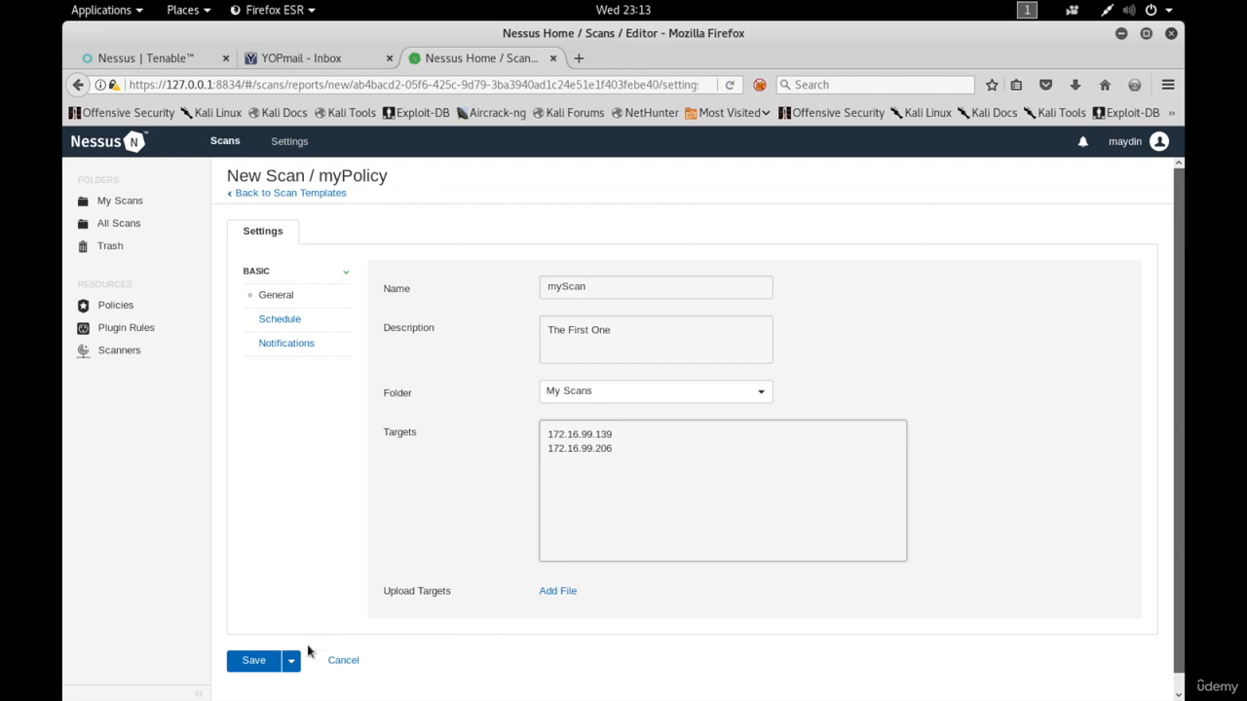
pyautogui.click(290, 661)
pyautogui.click(260, 686)
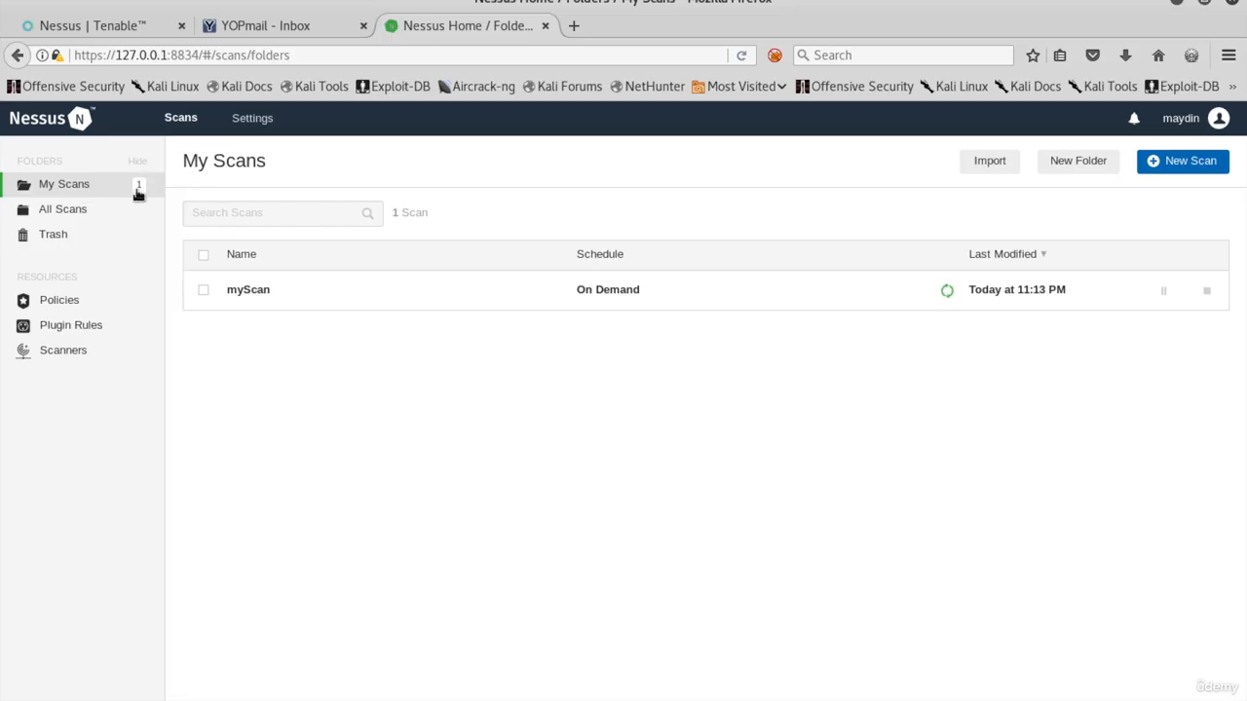
# Open the running myScan and review its vulnerabilities list and the per-host severity overview.
pyautogui.click(252, 299)
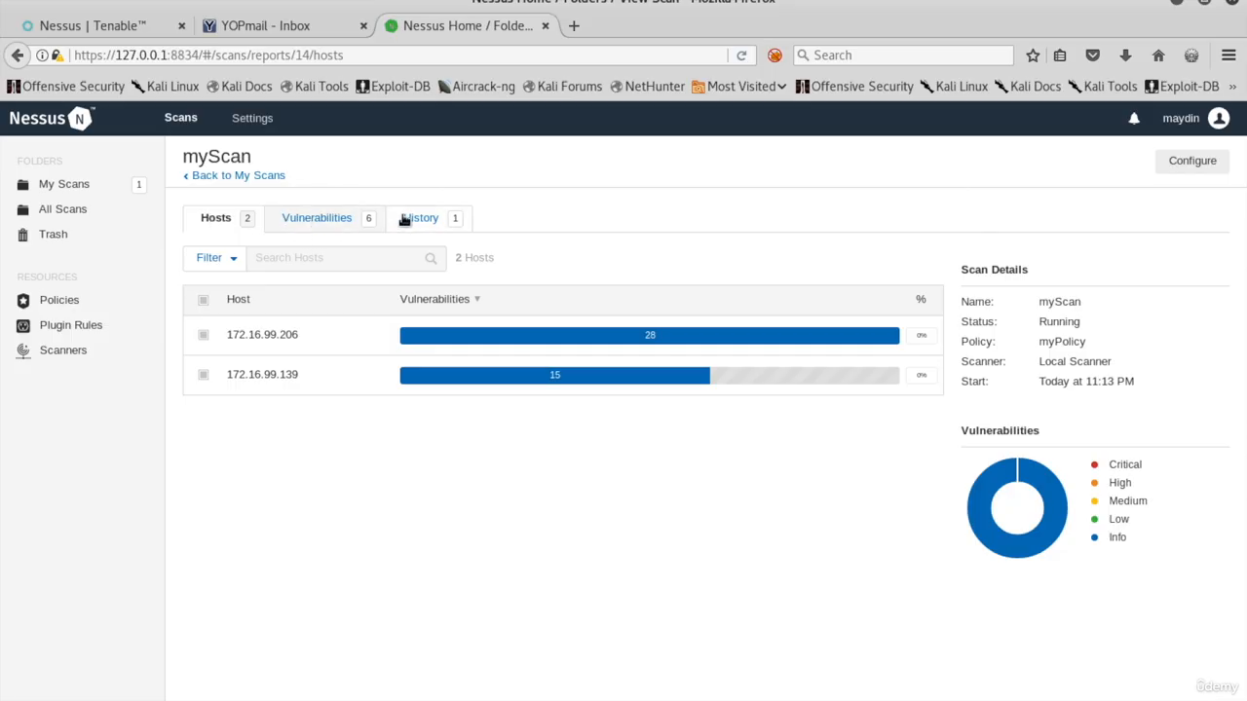
pyautogui.click(321, 220)
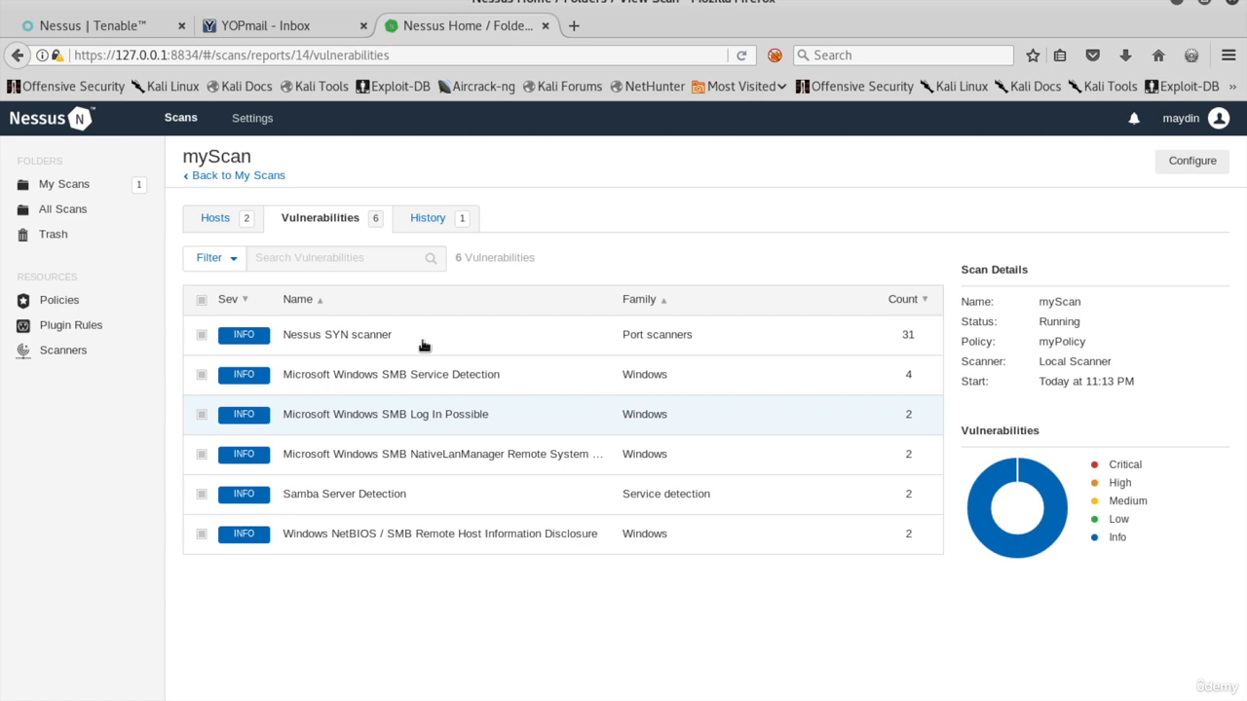
pyautogui.click(213, 218)
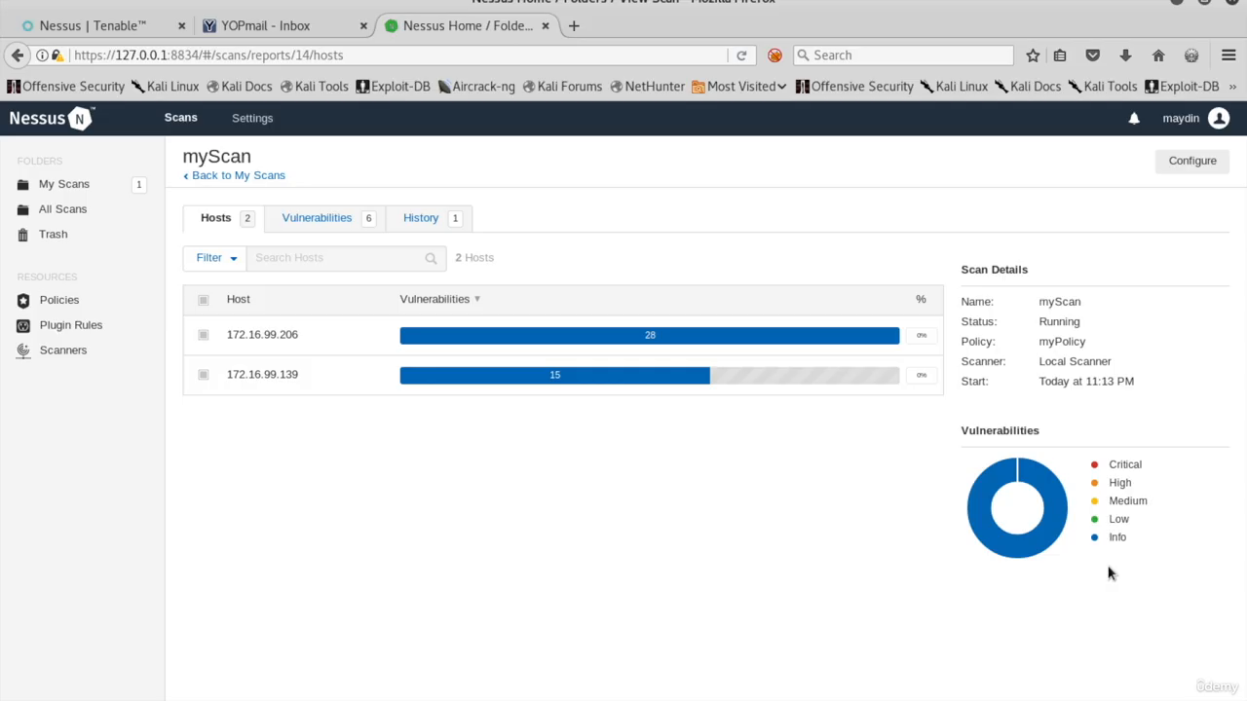
pyautogui.moveTo(1120, 543)
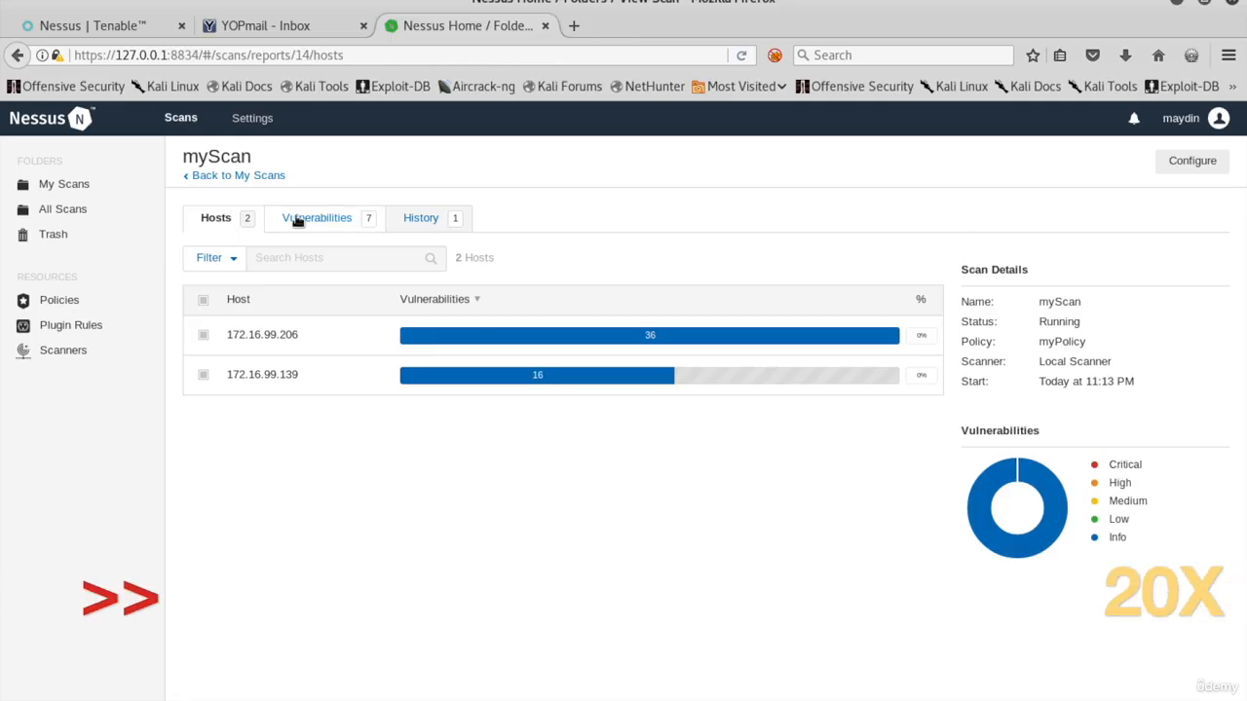
# Look through the vulnerabilities reported for host 172.16.99.206 and return to the hosts list.
pyautogui.click(292, 336)
pyautogui.click(236, 176)
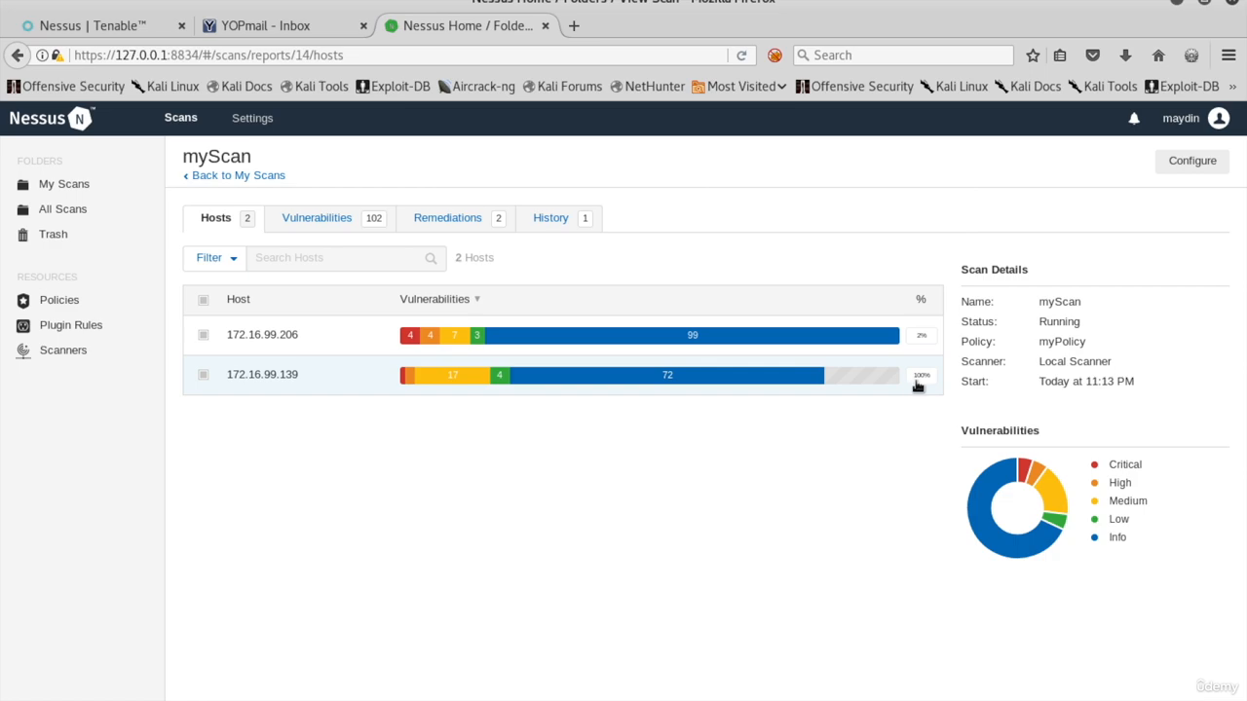
pyautogui.click(302, 332)
pyautogui.scroll(-10, 317, 629)
pyautogui.scroll(10, 316, 629)
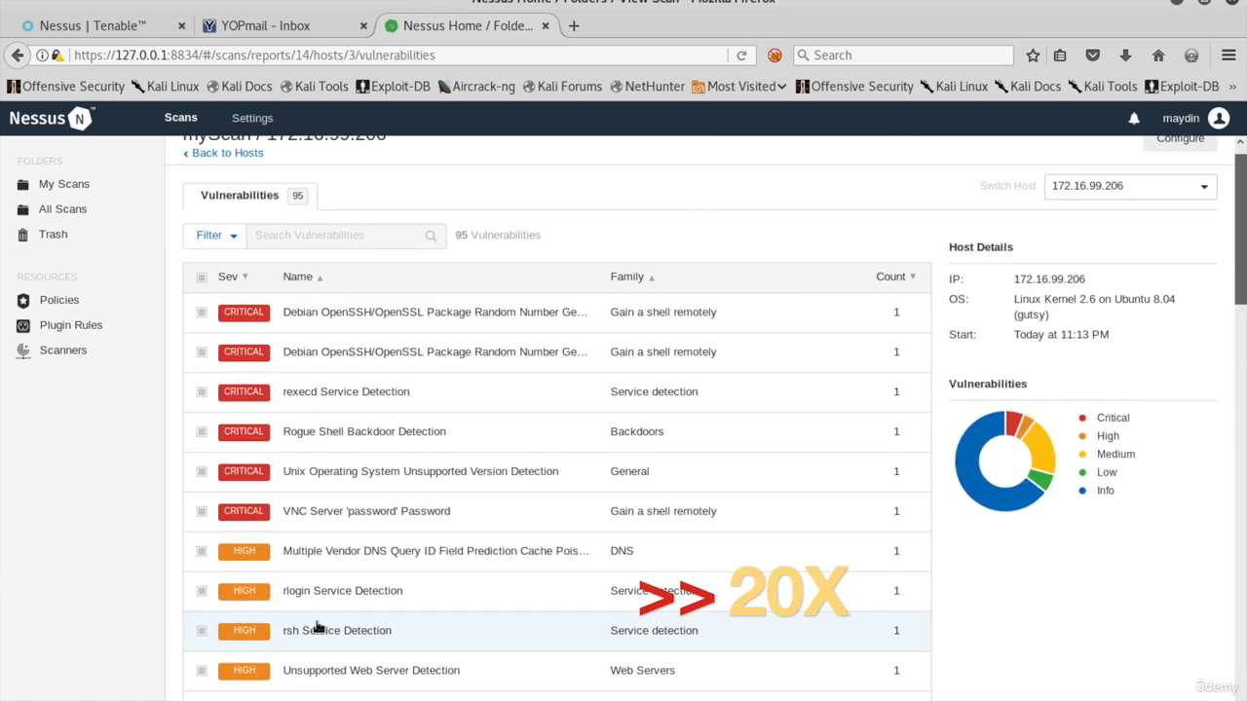
pyautogui.click(227, 175)
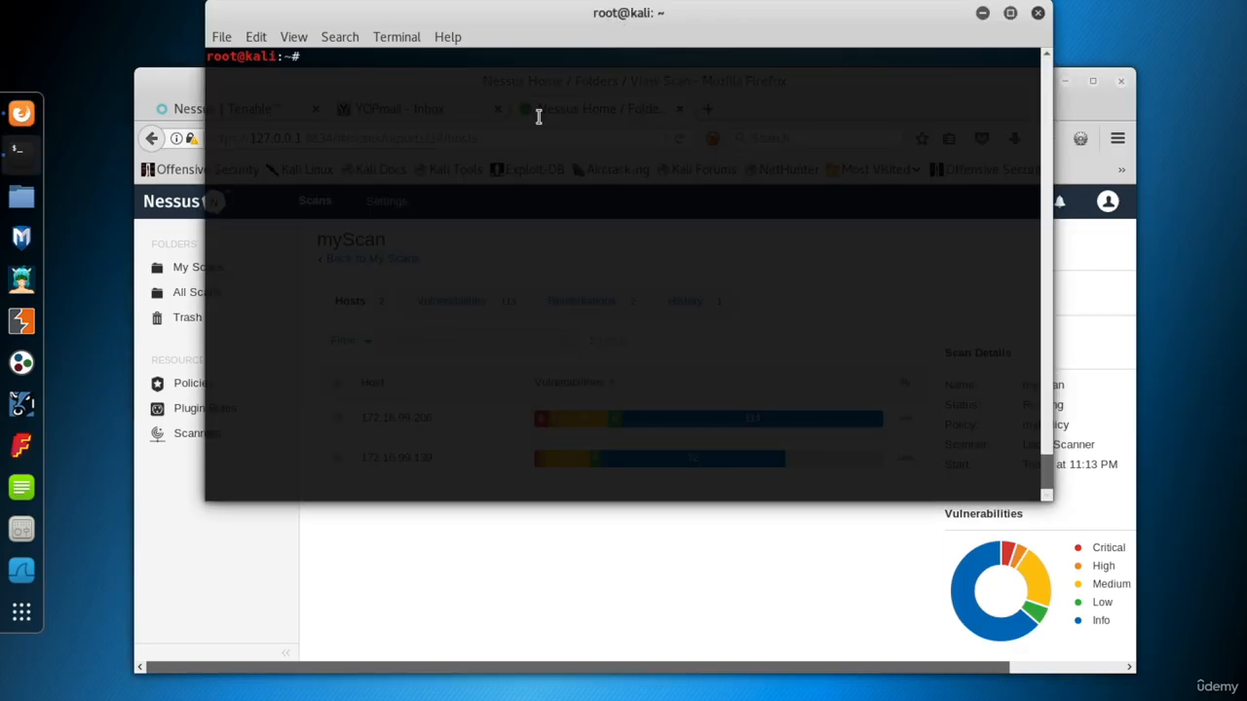
# Switch to the terminal, ping 172.16.99.206 to check that it responds, and stop the ping.
pyautogui.write('ping 172.16.99.206')
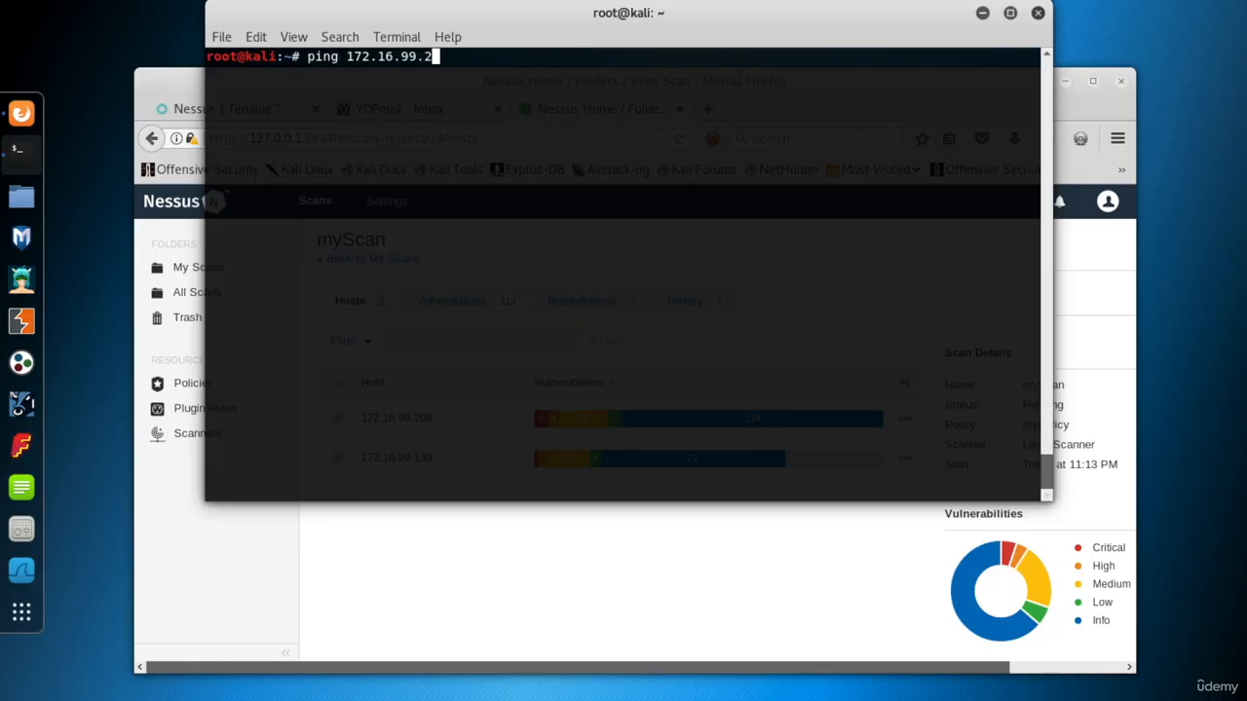
pyautogui.press('Return')
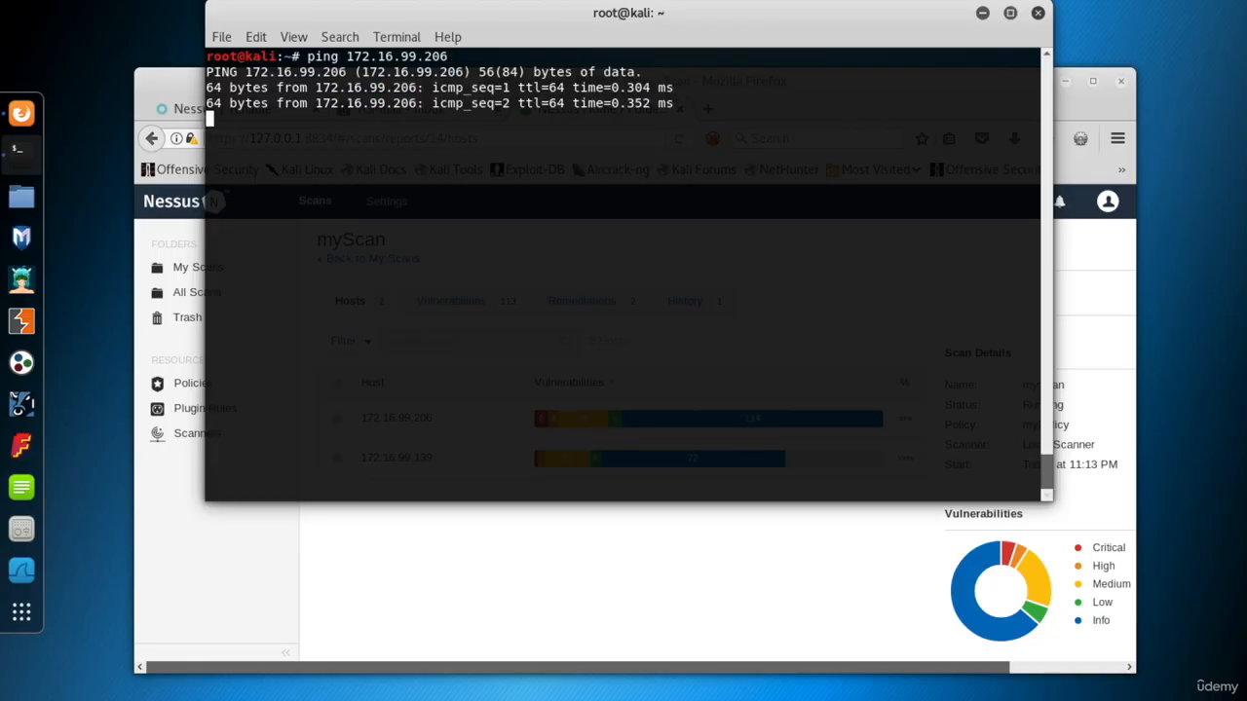
pyautogui.hotkey('ctrl', 'c')
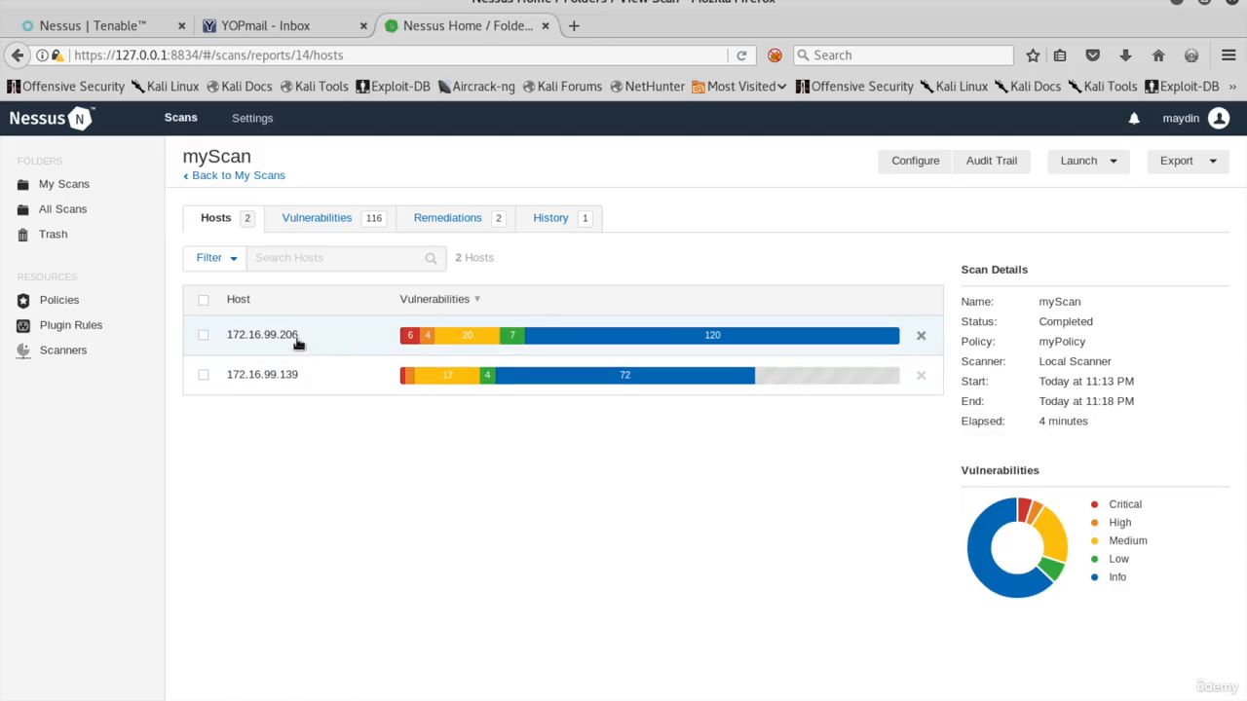
# Examine the first Debian OpenSSH/OpenSSL finding of host 172.16.99.206, including its solution and risk information, and return to the vulnerabilities list.
pyautogui.click(336, 345)
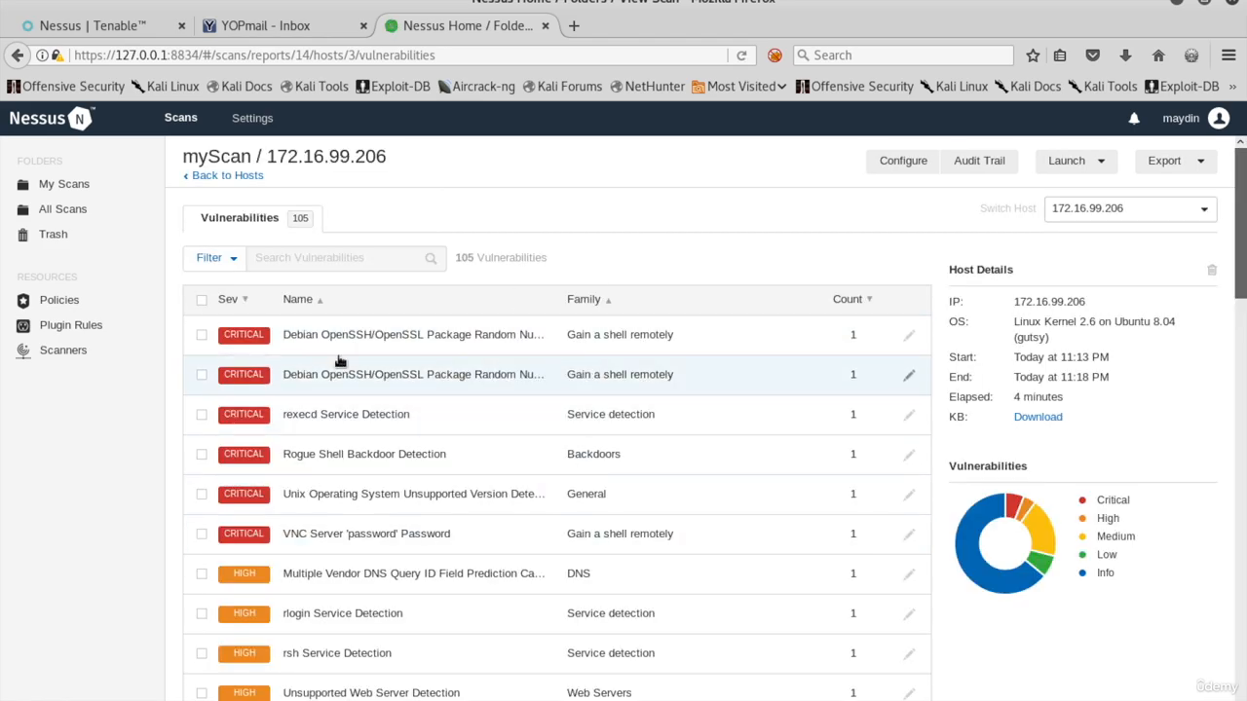
pyautogui.click(406, 343)
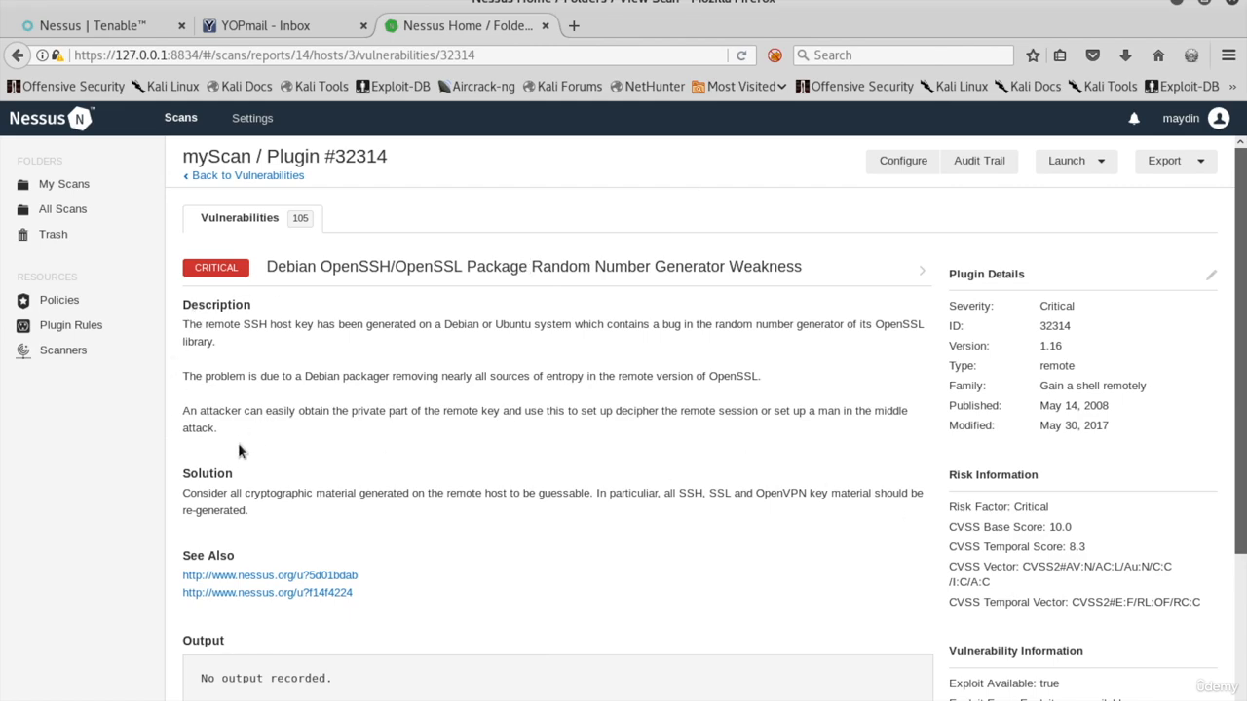
pyautogui.scroll(-1, 610, 512)
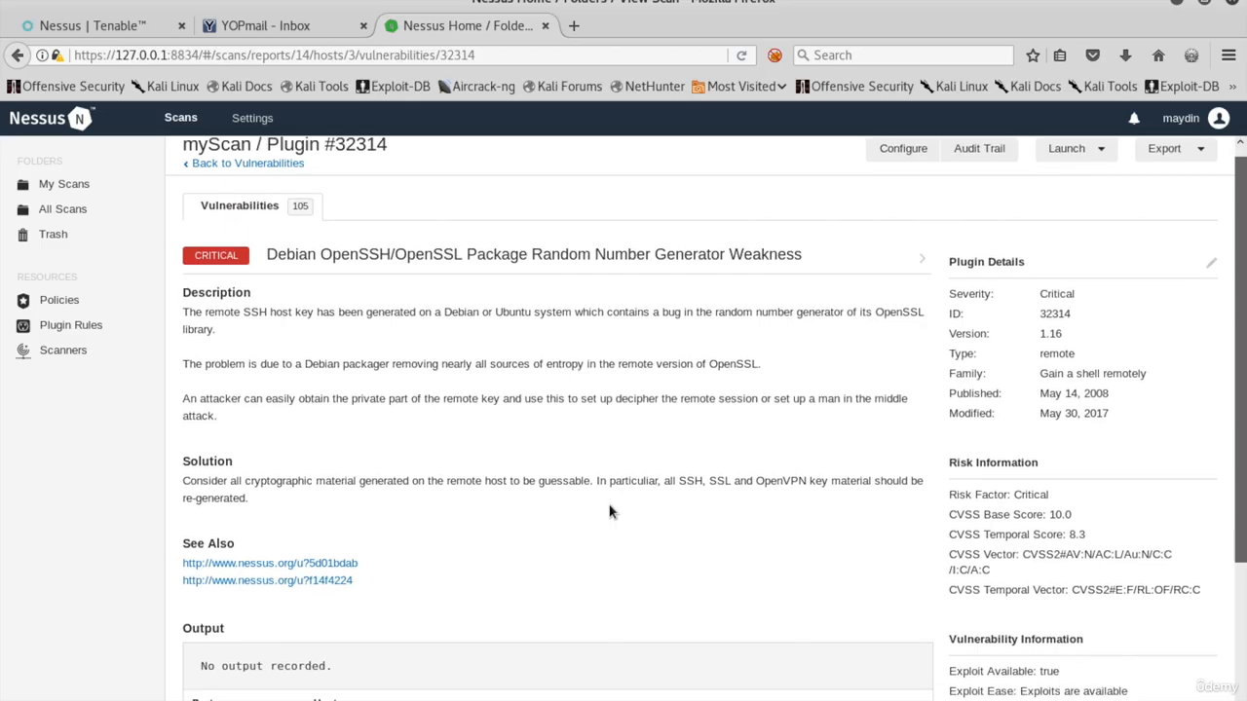
pyautogui.scroll(-2, 609, 511)
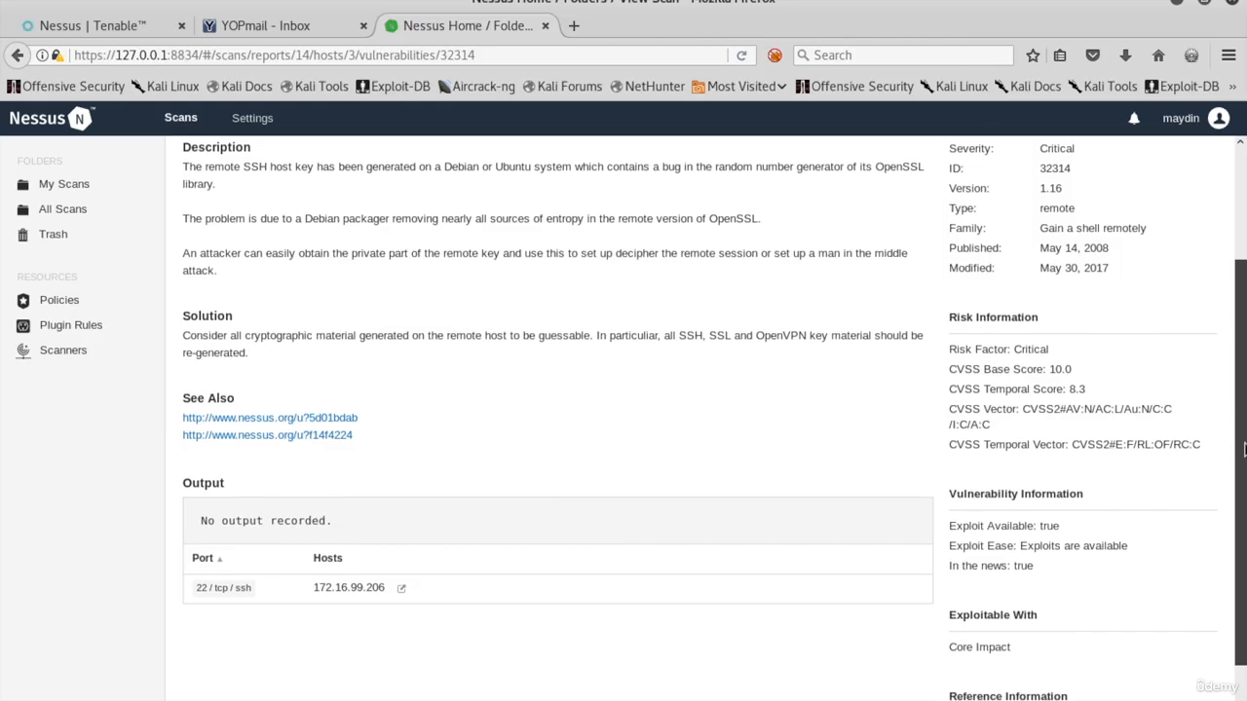
pyautogui.moveTo(1242, 428); pyautogui.dragTo(1243, 515)
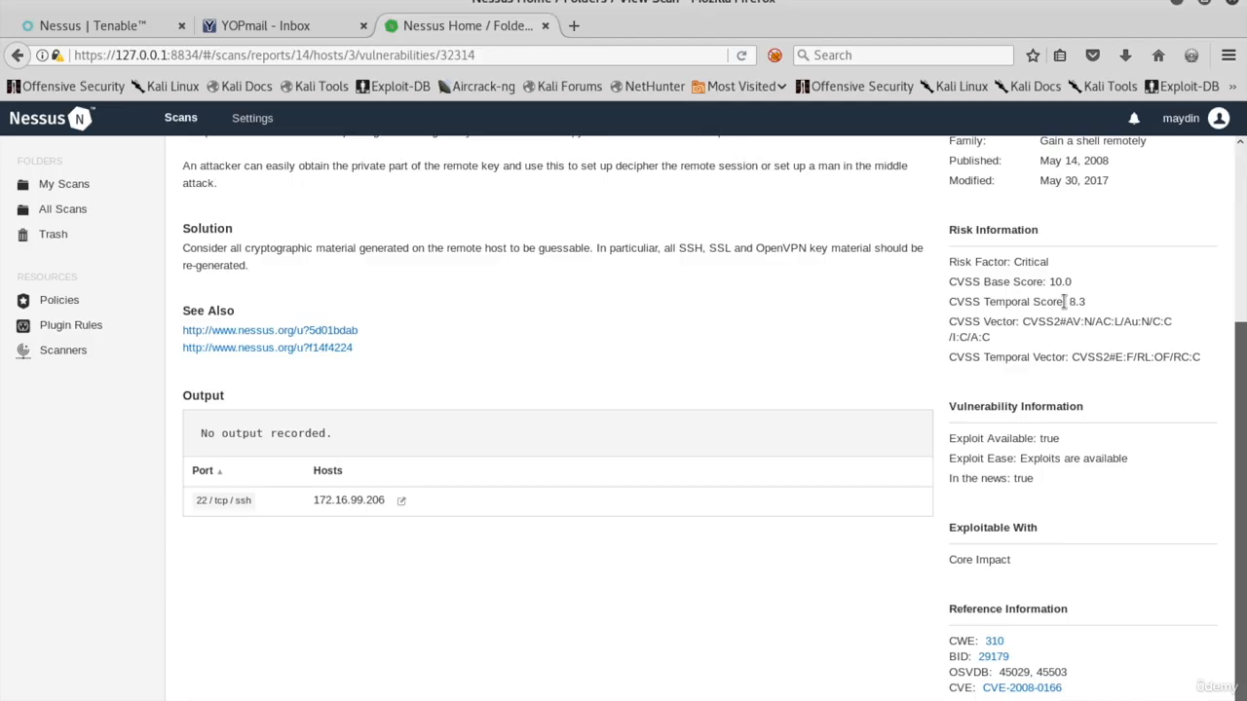
pyautogui.scroll(5, 1065, 302)
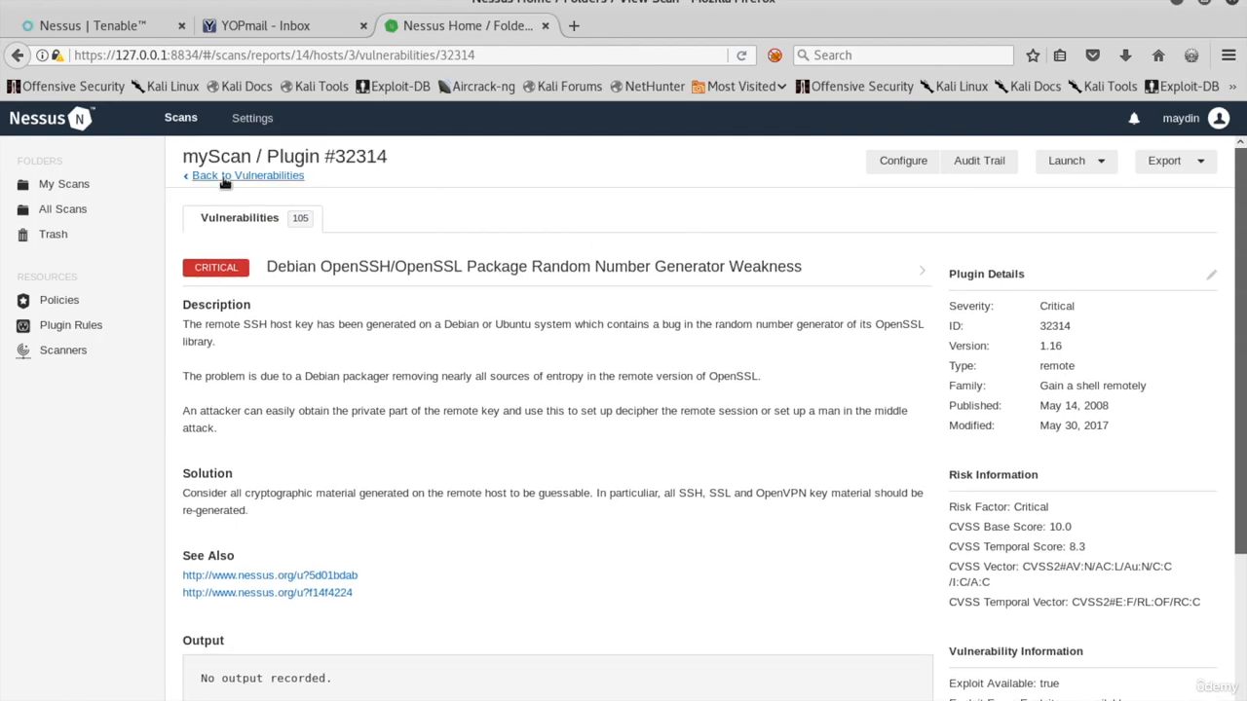
pyautogui.click(223, 180)
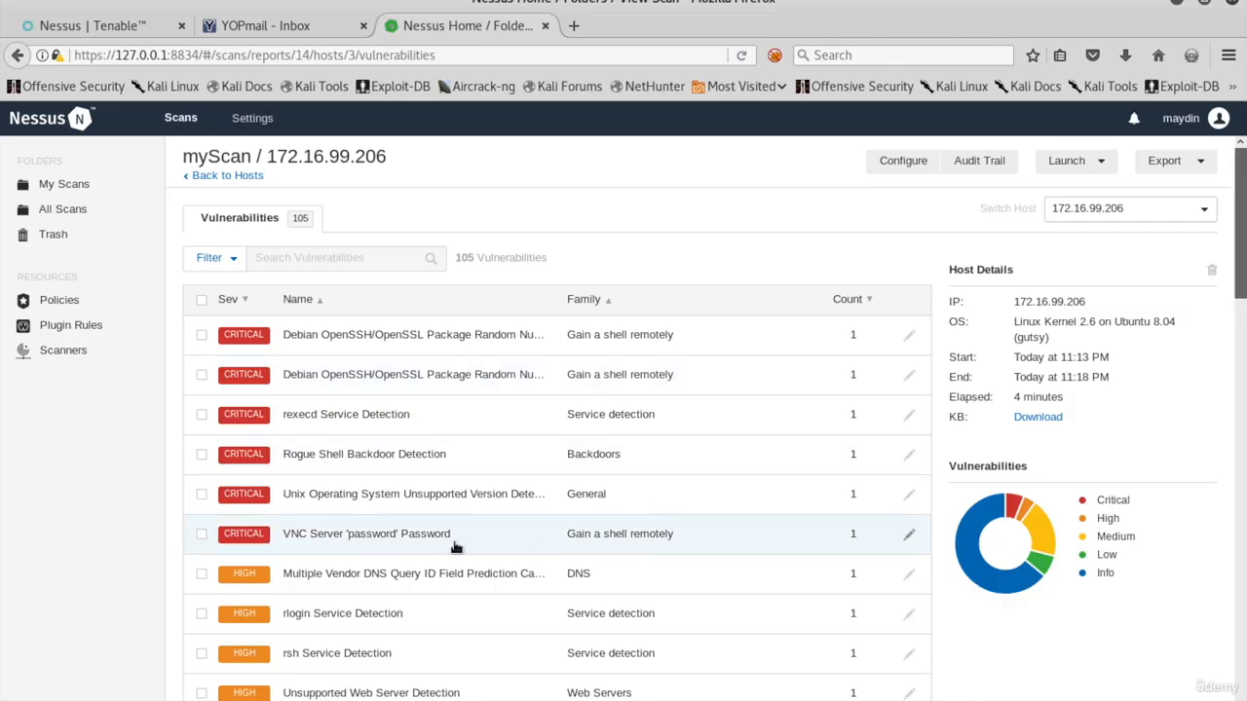
# Open the critical VNC server weak-password finding, and run xvncviewer in the cleared terminal.
pyautogui.click(412, 546)
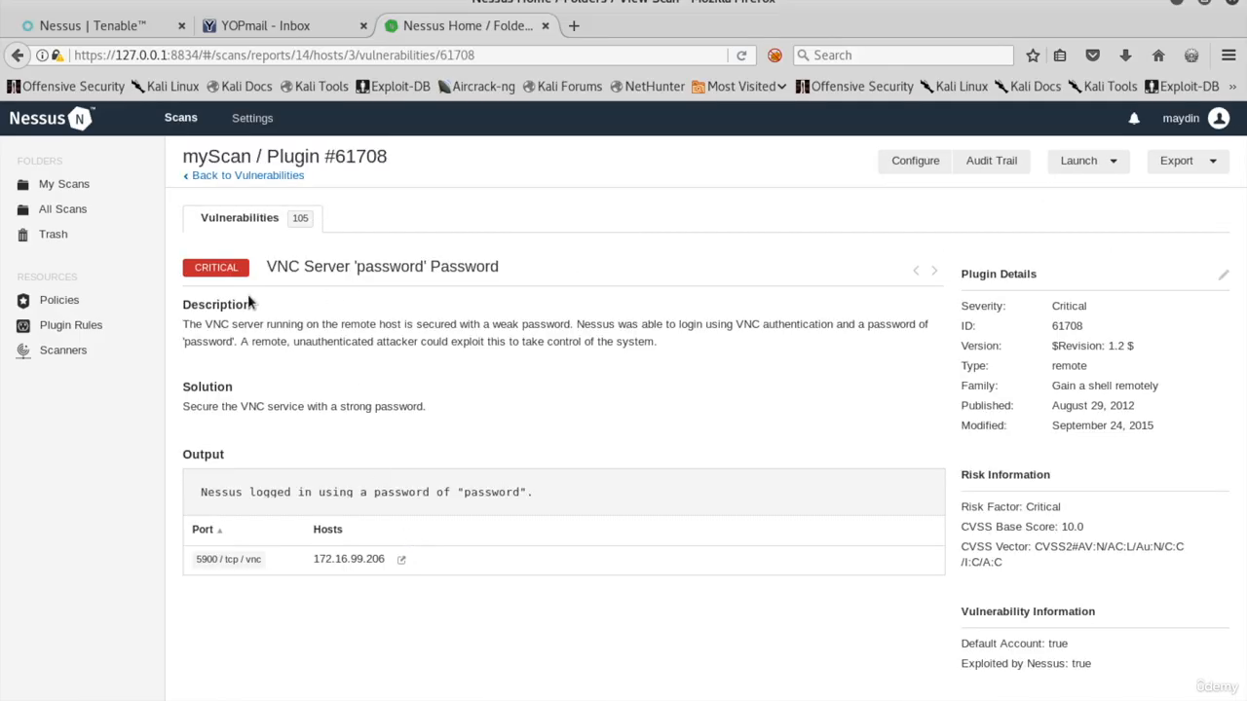
pyautogui.doubleClick(380, 267)
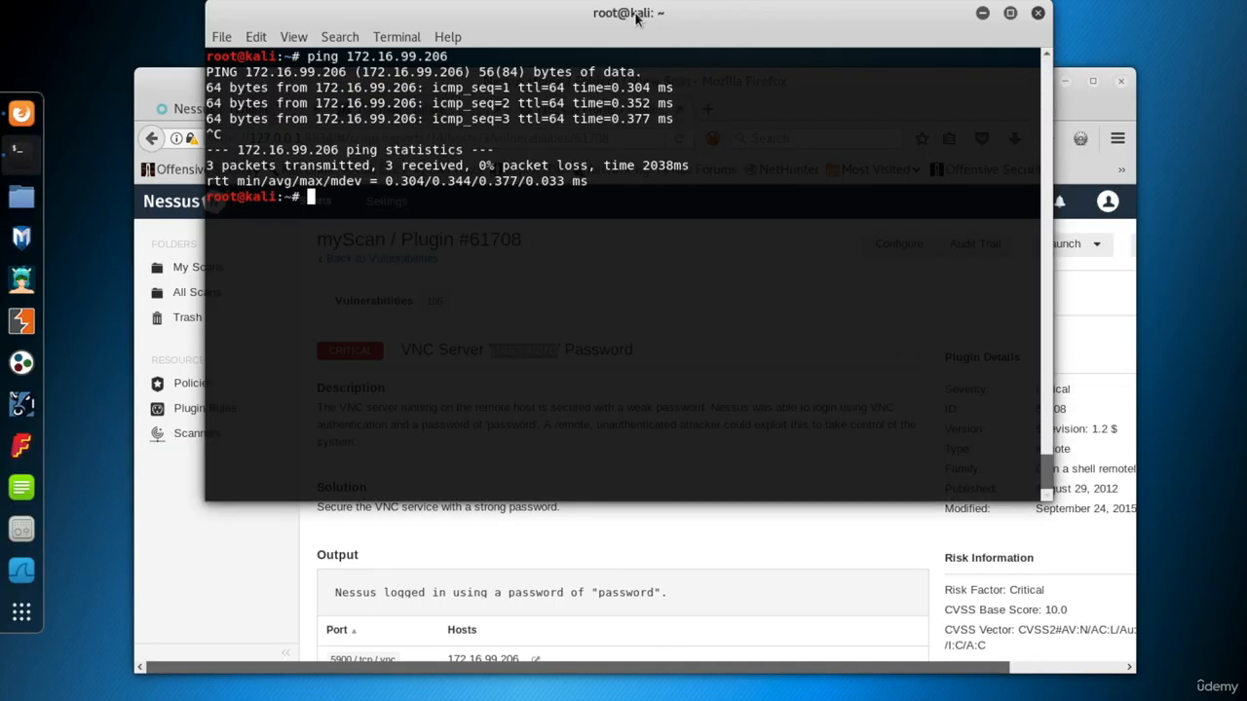
pyautogui.hotkey('ctrl', 'l')
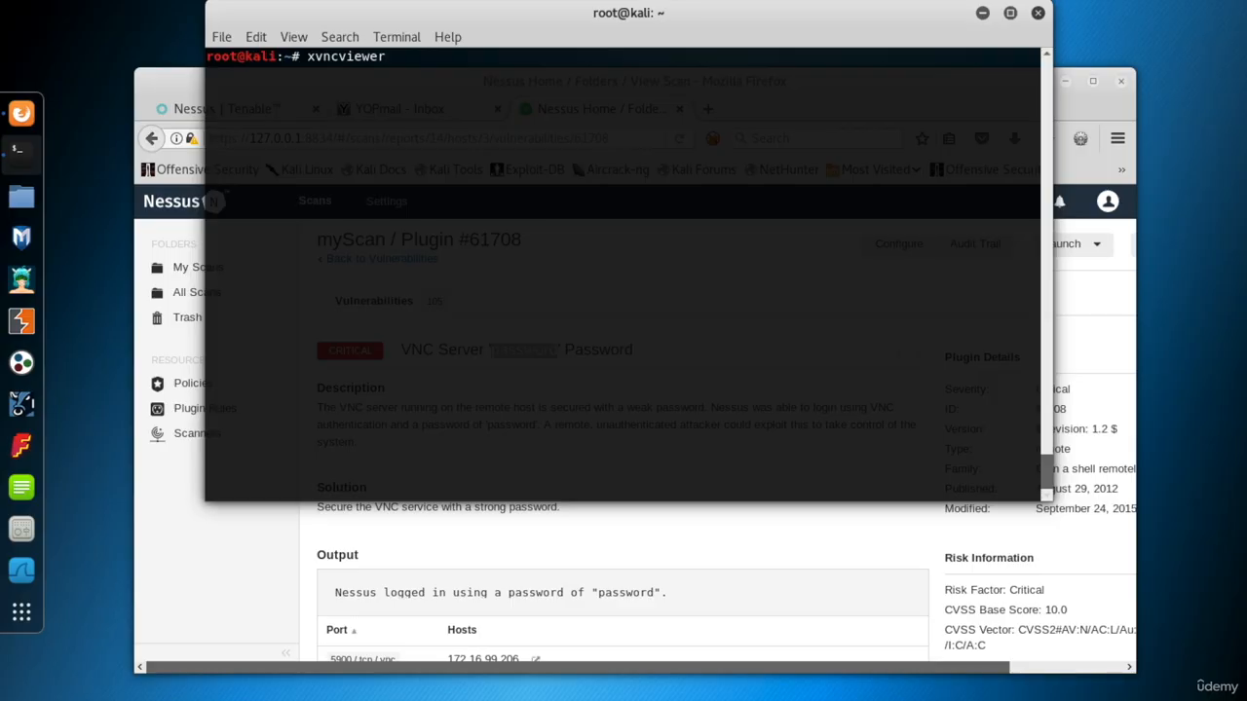
pyautogui.press('Return')
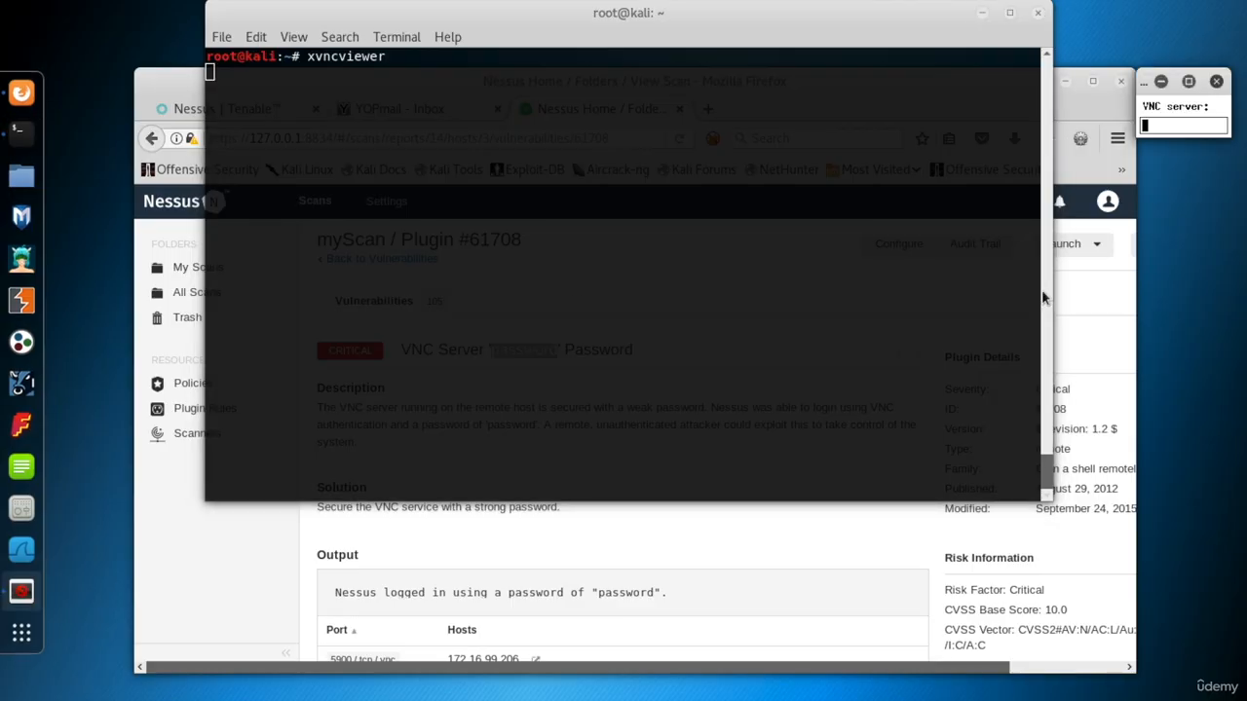
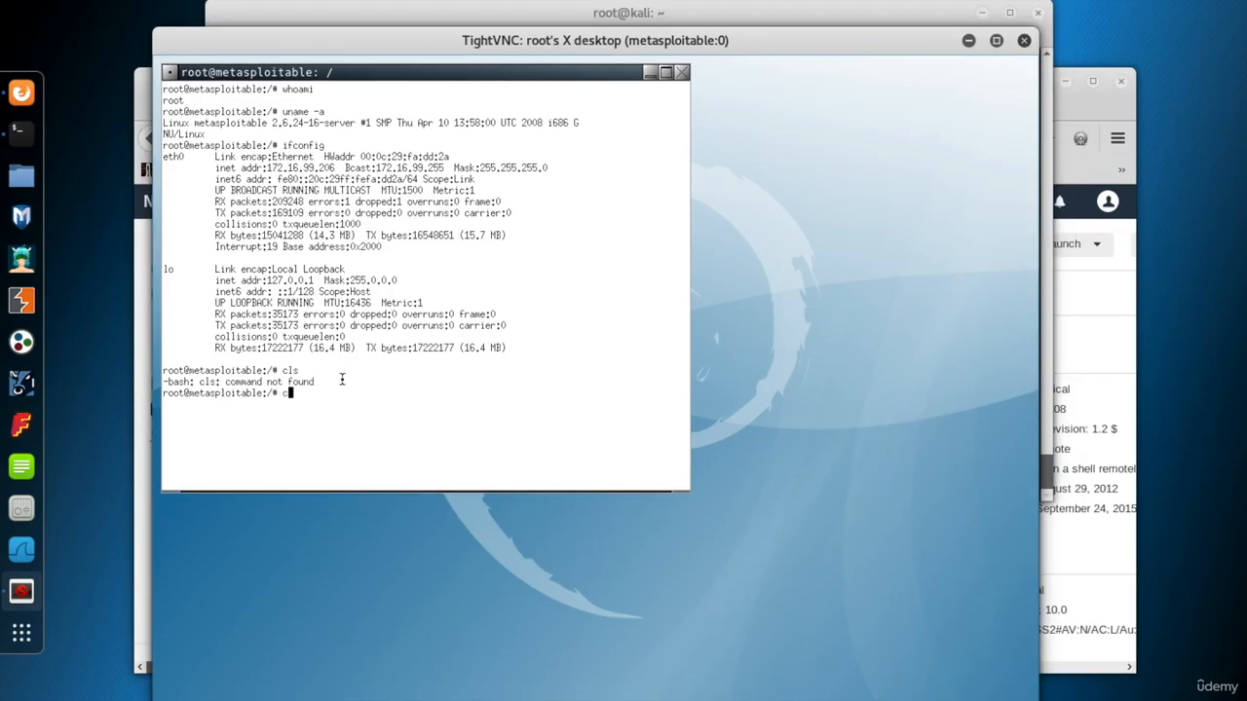
# Clear the remote metasploitable shell and query its user and system information with whoami and uname -a.
pyautogui.write('lear')
pyautogui.press('Return')
pyautogui.write('whoami')
pyautogui.press('Return')
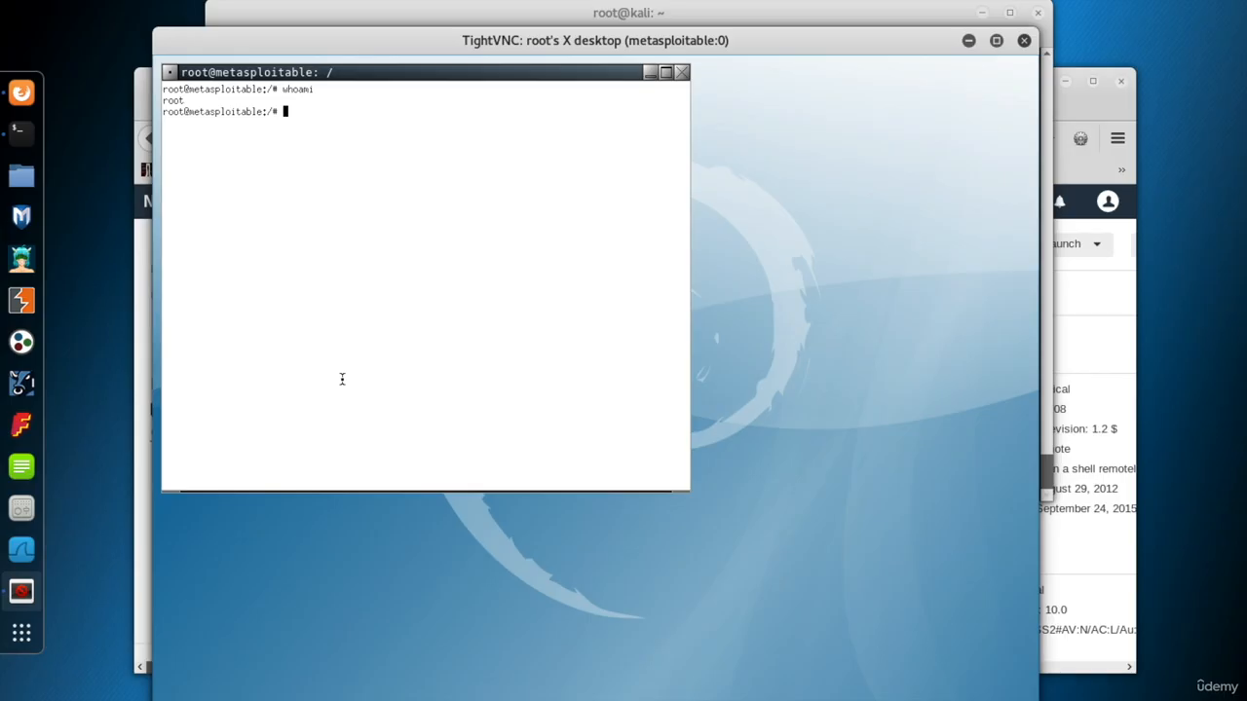
pyautogui.write('uname -a')
pyautogui.press('Return')
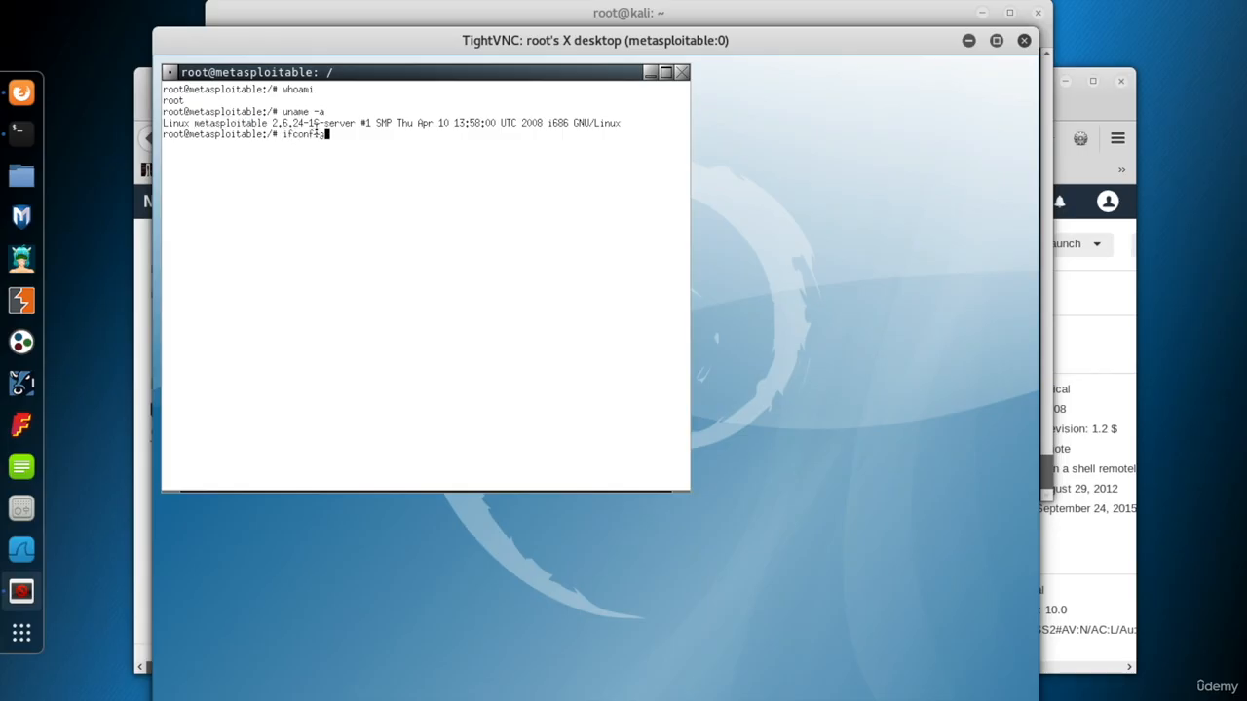
# Check the remote machine's network configuration with ifconfig and list the current directory using ls -al.
pyautogui.press('Return')
pyautogui.moveTo(265, 156); pyautogui.dragTo(337, 156)
pyautogui.click(319, 364)
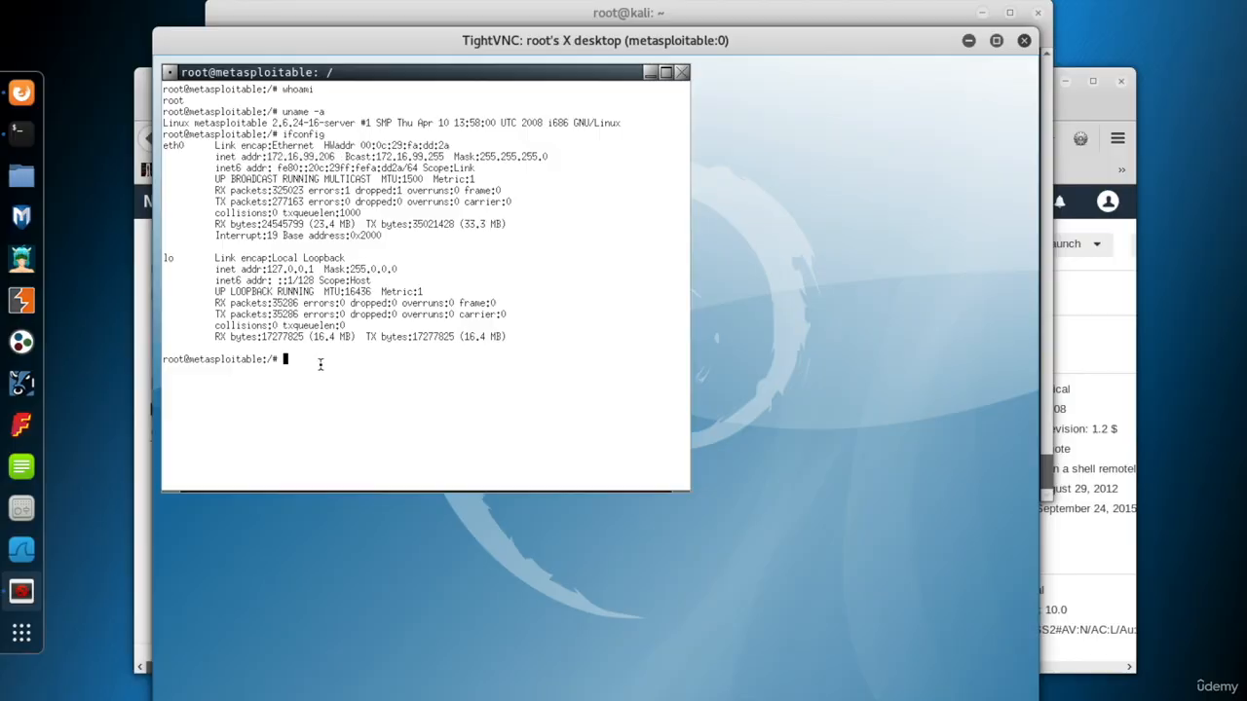
pyautogui.write('ls -al')
pyautogui.press('Return')
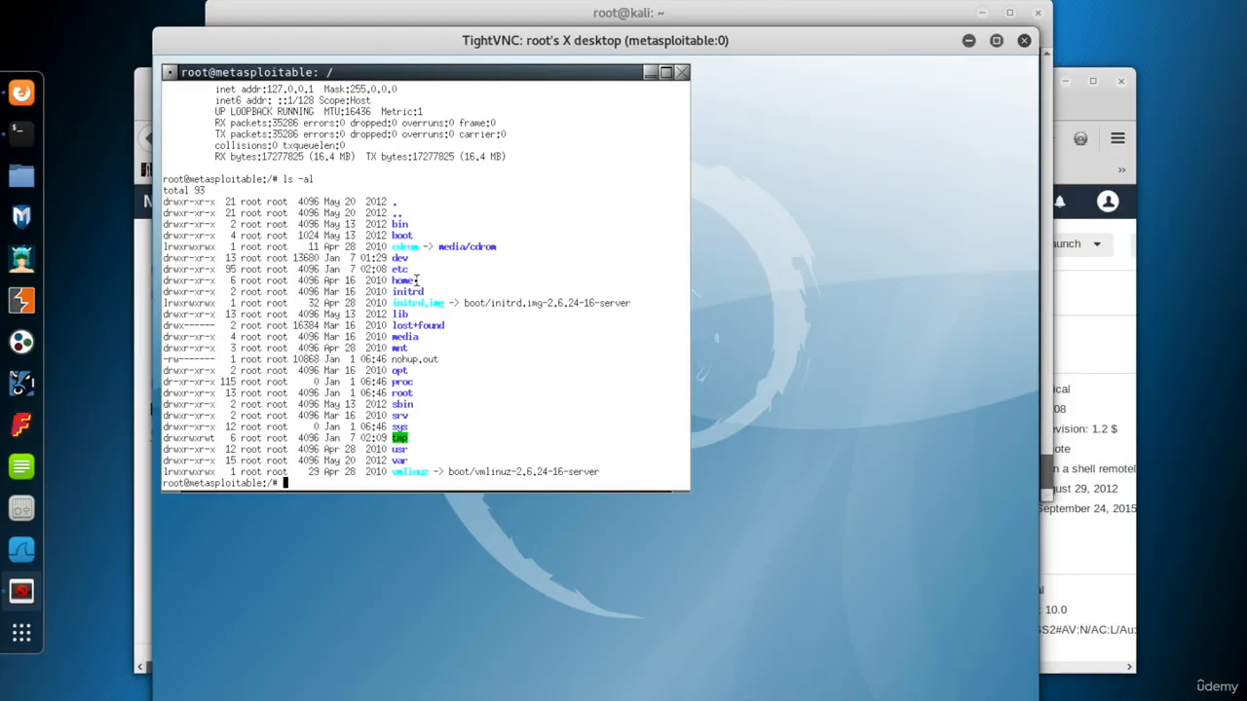